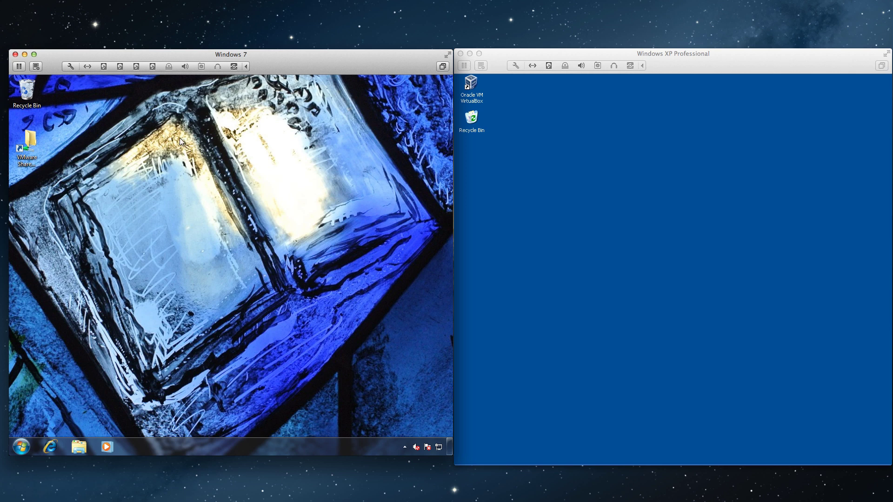
Step: Open Windows 7's System Properties on the Remote tab through Computer > Properties > Remote settings
{"action": "left_click", "coordinate": [20, 448]}
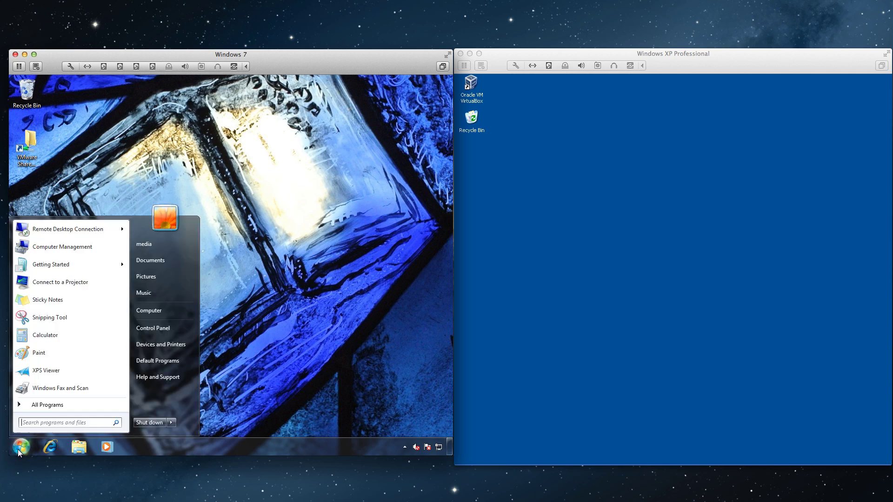
{"action": "right_click", "coordinate": [163, 308]}
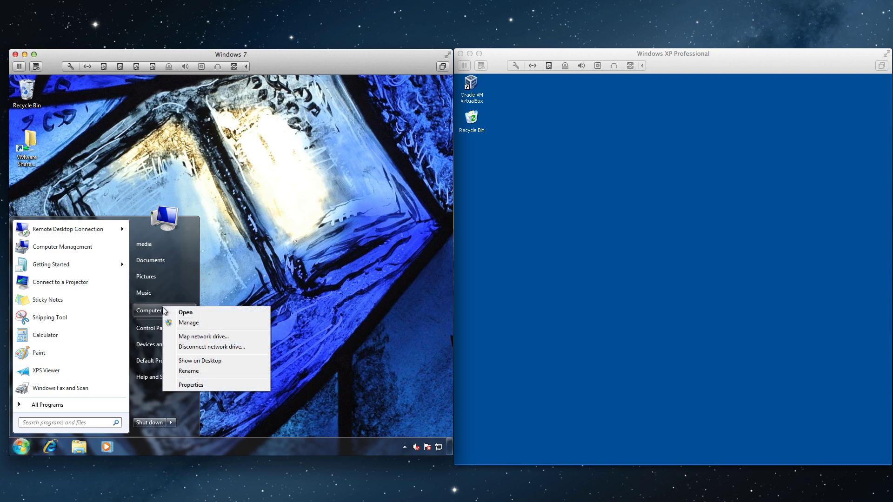
{"action": "left_click", "coordinate": [195, 390]}
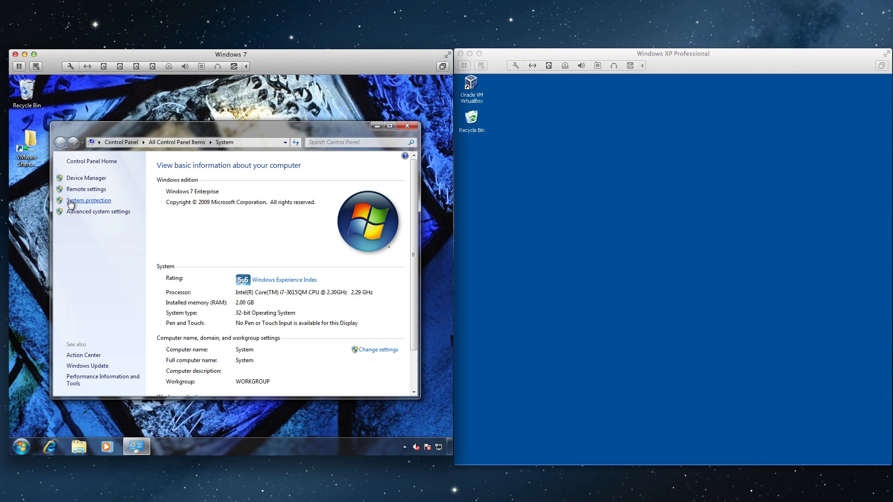
{"action": "left_click", "coordinate": [69, 189]}
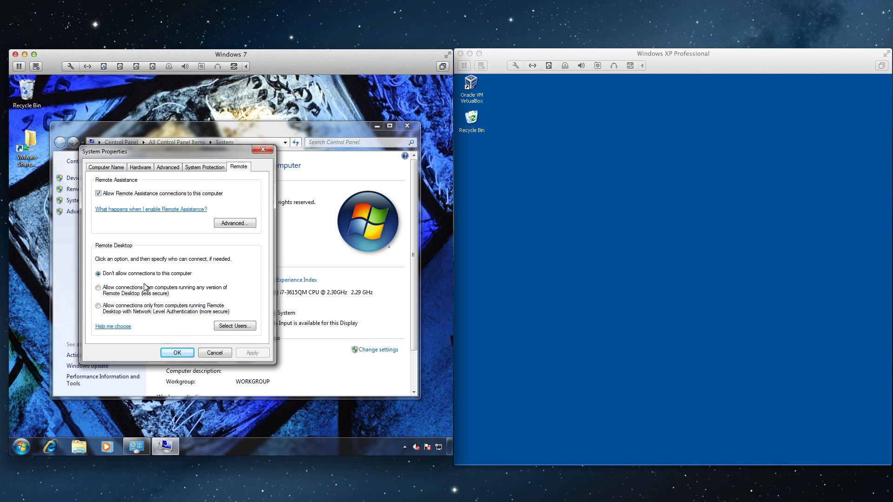
Step: Allow Remote Desktop connections from any version, review the user list without adding anyone, and apply
{"action": "left_click", "coordinate": [98, 288]}
{"action": "left_click", "coordinate": [166, 225]}
{"action": "left_click", "coordinate": [232, 327]}
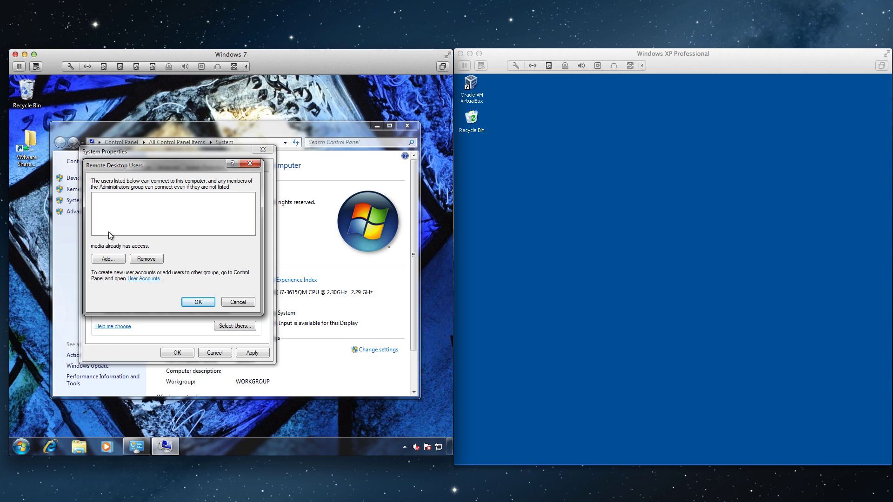
{"action": "left_click", "coordinate": [112, 260]}
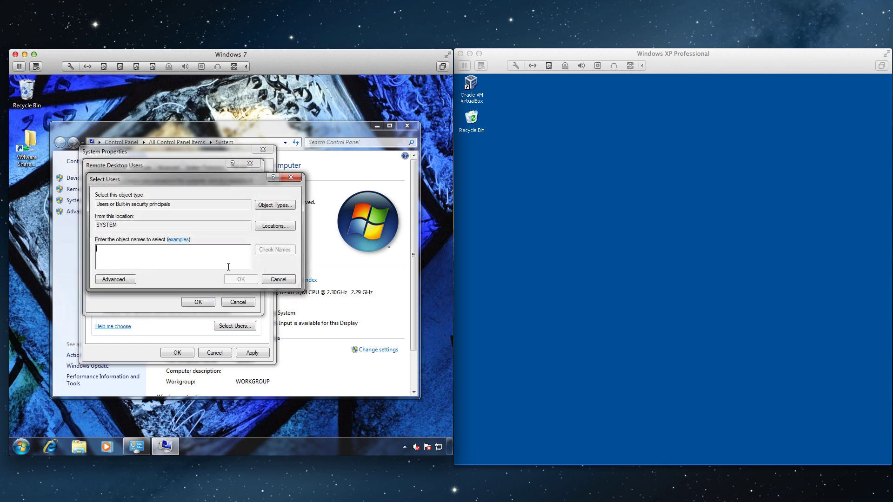
{"action": "left_click", "coordinate": [279, 279]}
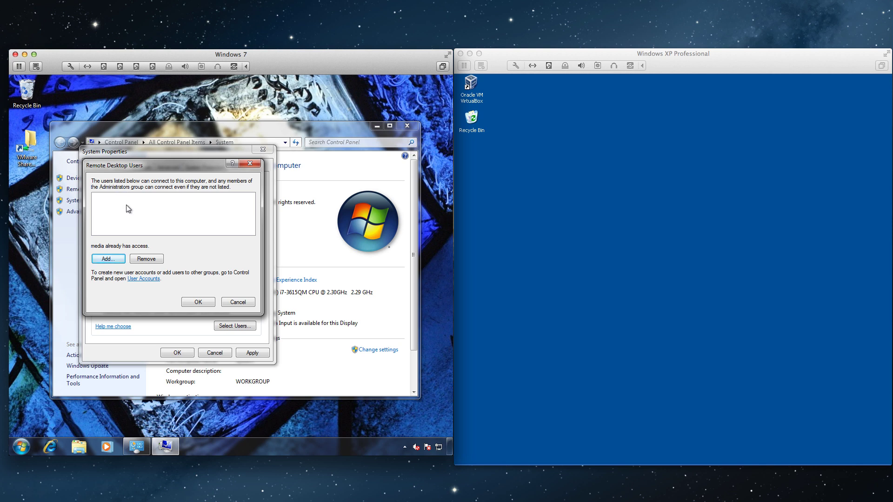
{"action": "left_click", "coordinate": [197, 303]}
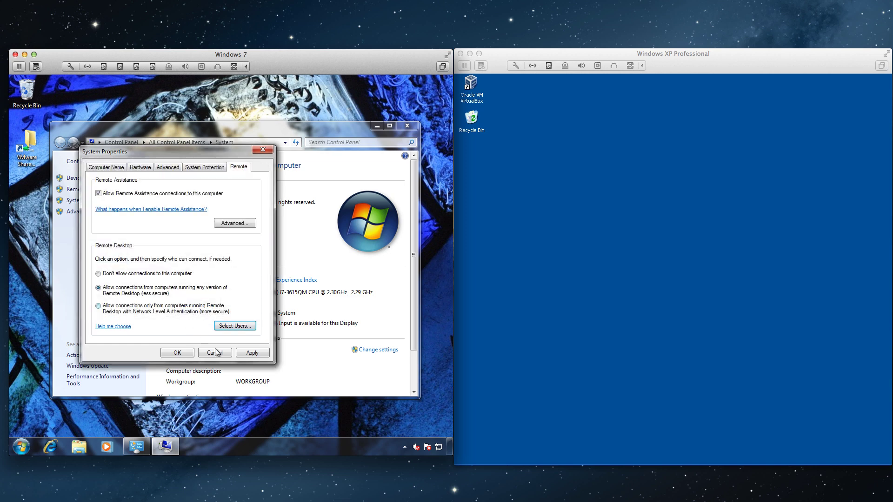
{"action": "left_click", "coordinate": [251, 352]}
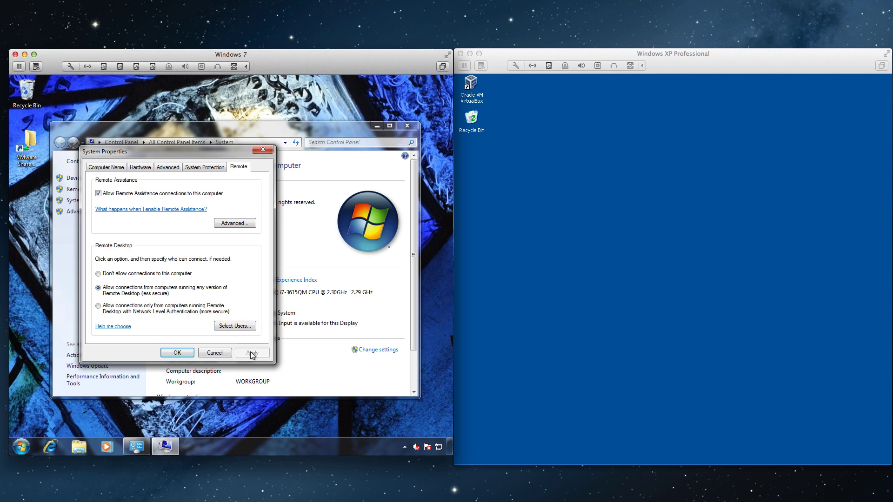
Step: Close System Properties and the System window, then open Computer Management from the Computer menu
{"action": "left_click", "coordinate": [175, 352]}
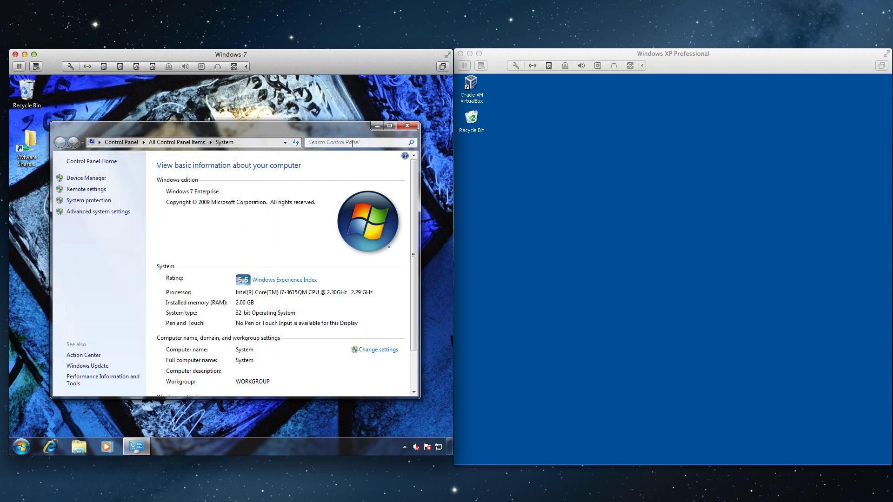
{"action": "left_click", "coordinate": [407, 126]}
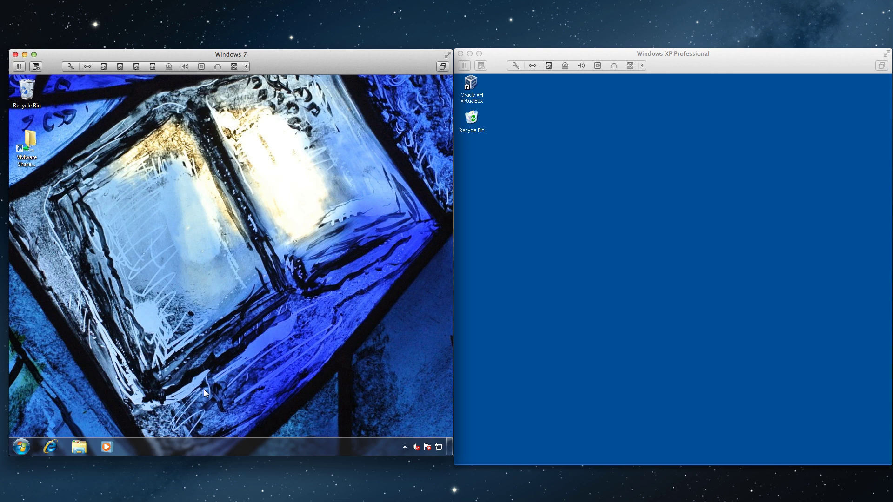
{"action": "left_click", "coordinate": [19, 447]}
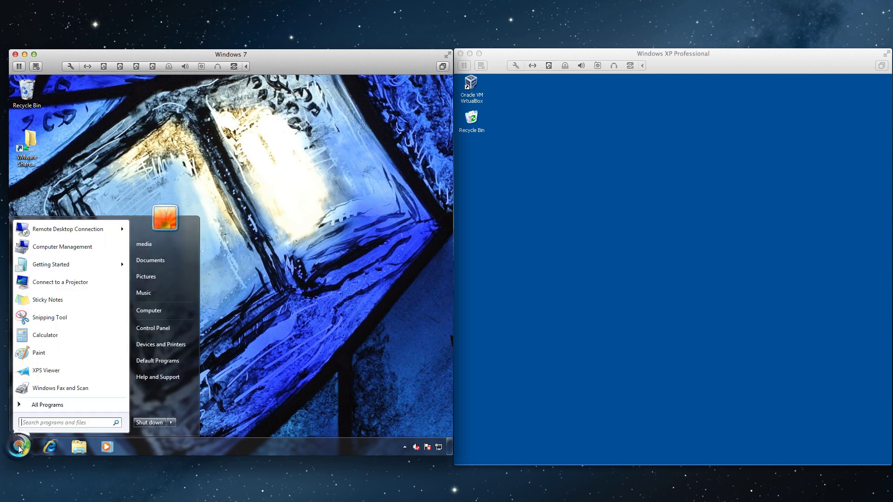
{"action": "right_click", "coordinate": [147, 311]}
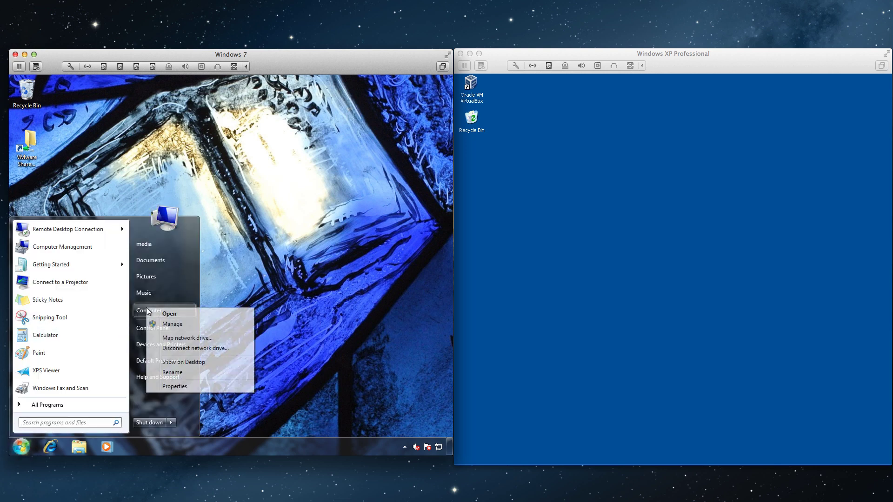
{"action": "left_click", "coordinate": [170, 326]}
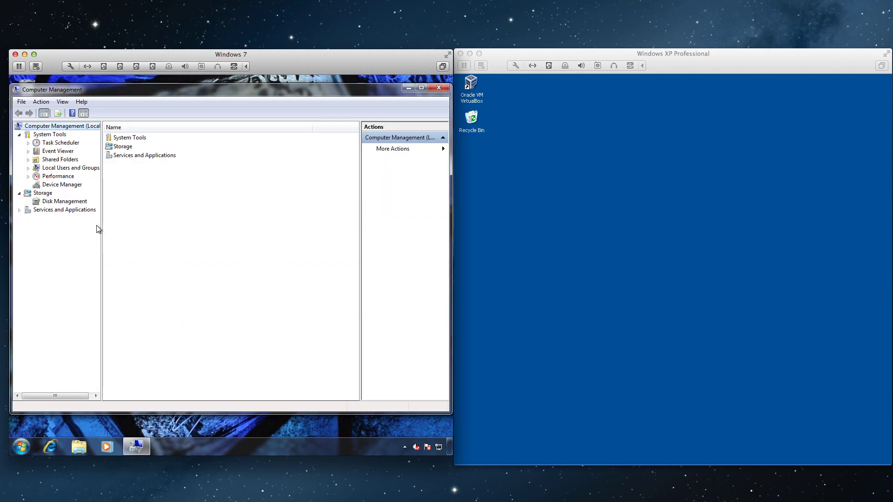
Step: Create local user user1 with a password, without requiring a password change at next logon
{"action": "left_click", "coordinate": [28, 168]}
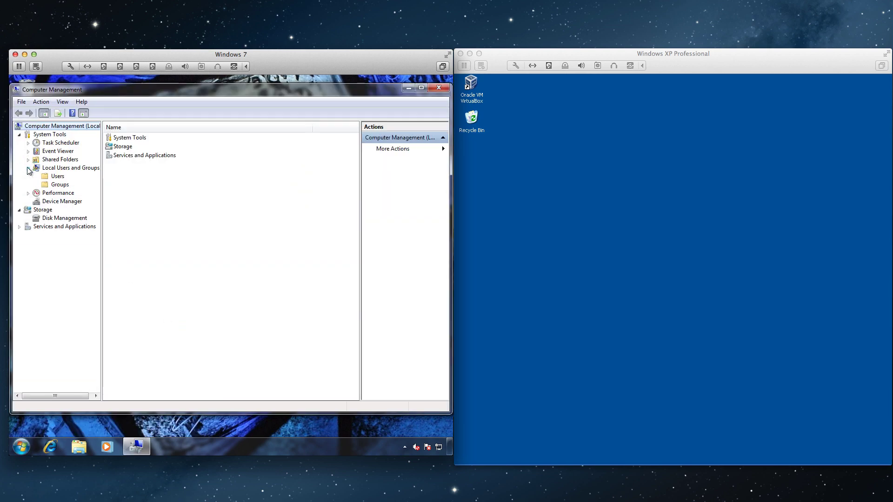
{"action": "left_click", "coordinate": [55, 177]}
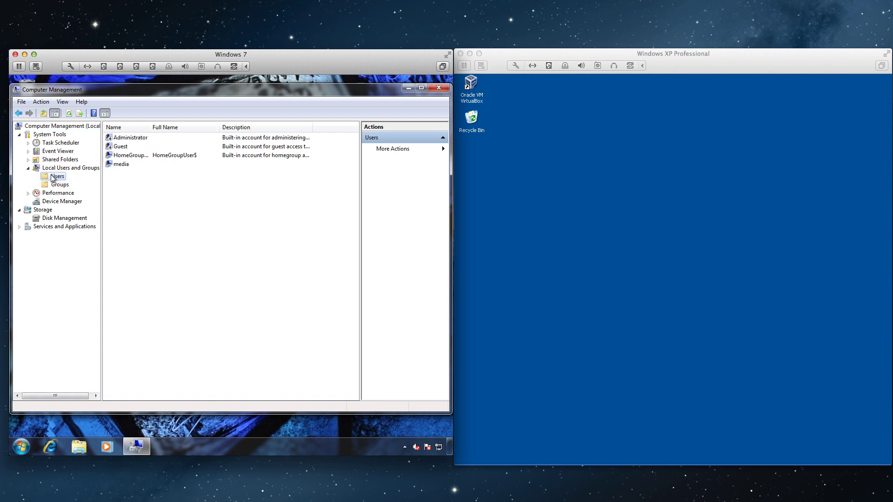
{"action": "right_click", "coordinate": [54, 179]}
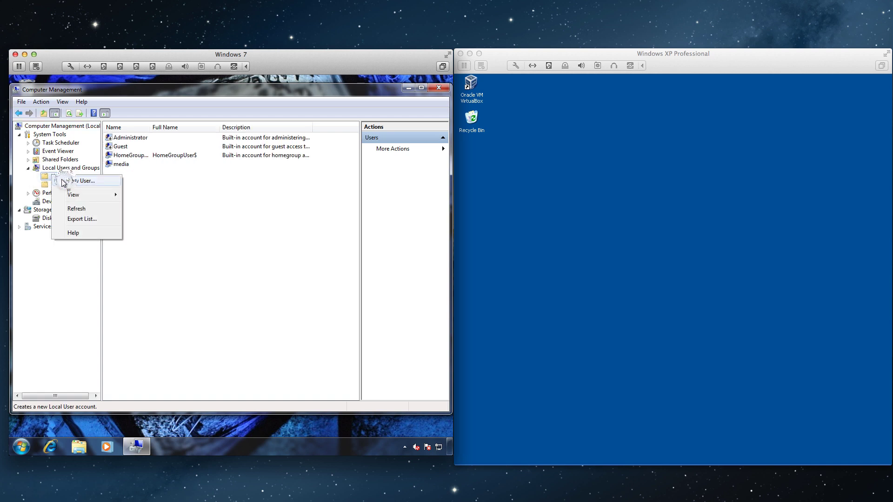
{"action": "left_click", "coordinate": [67, 181]}
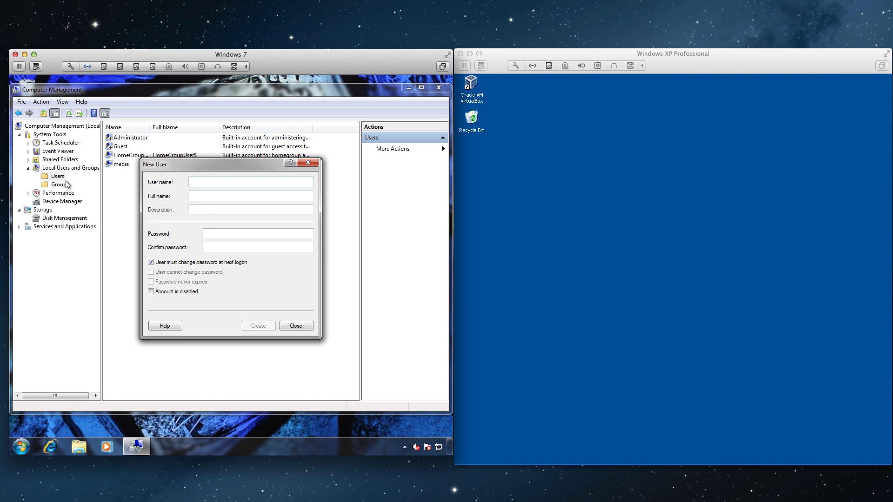
{"action": "type", "text": "us"}
{"action": "key", "text": "Tab"}
{"action": "key", "text": "Tab"}
{"action": "key", "text": "Tab"}
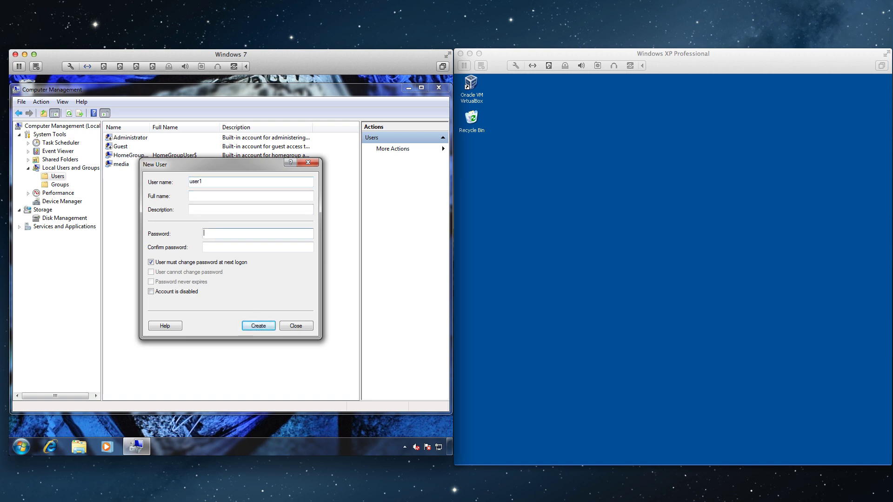
{"action": "type", "text": "pass"}
{"action": "key", "text": "Tab"}
{"action": "type", "text": "p"}
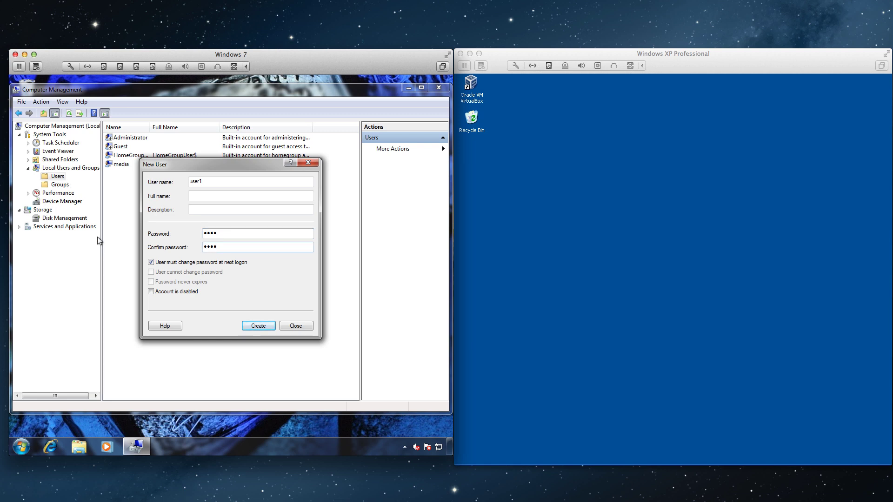
{"action": "left_click", "coordinate": [151, 262]}
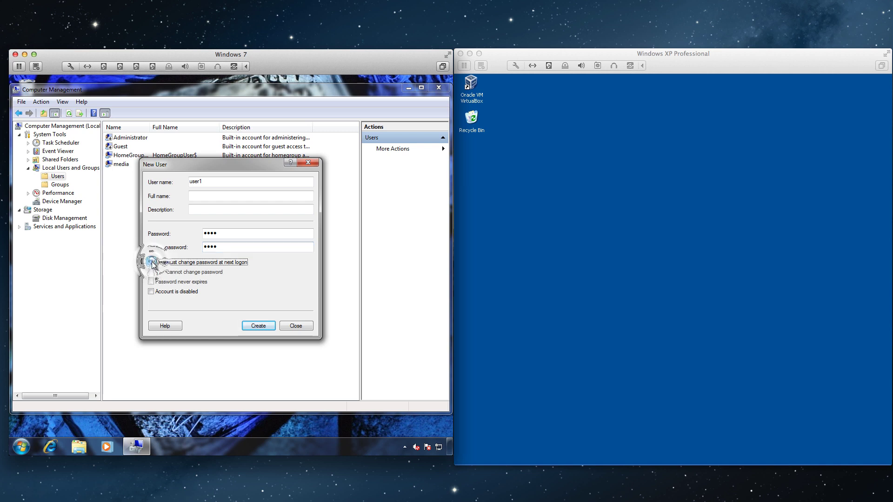
{"action": "left_click", "coordinate": [258, 326]}
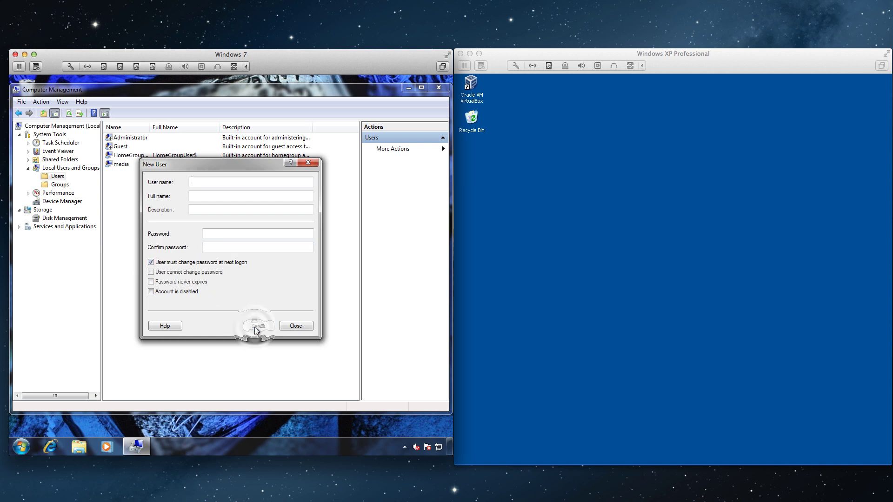
{"action": "left_click", "coordinate": [296, 326]}
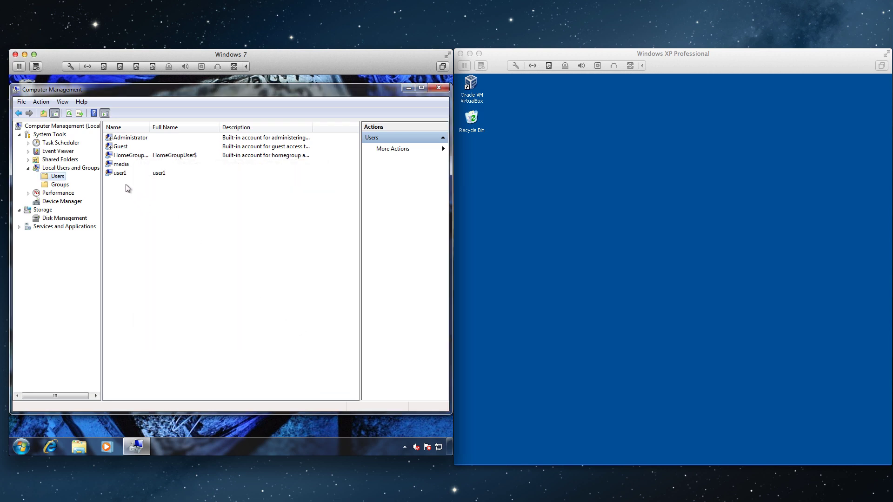
Step: Open user1's properties on the Member Of tab
{"action": "left_click", "coordinate": [119, 173]}
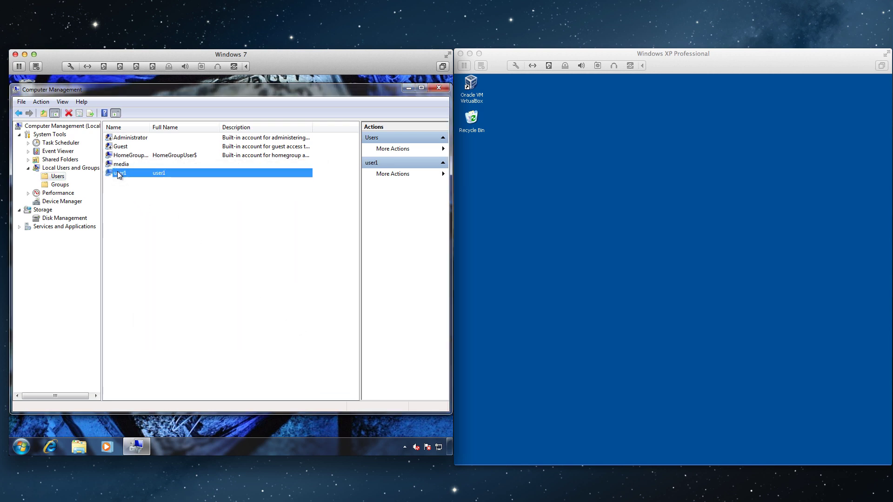
{"action": "right_click", "coordinate": [119, 173]}
{"action": "left_click", "coordinate": [148, 230]}
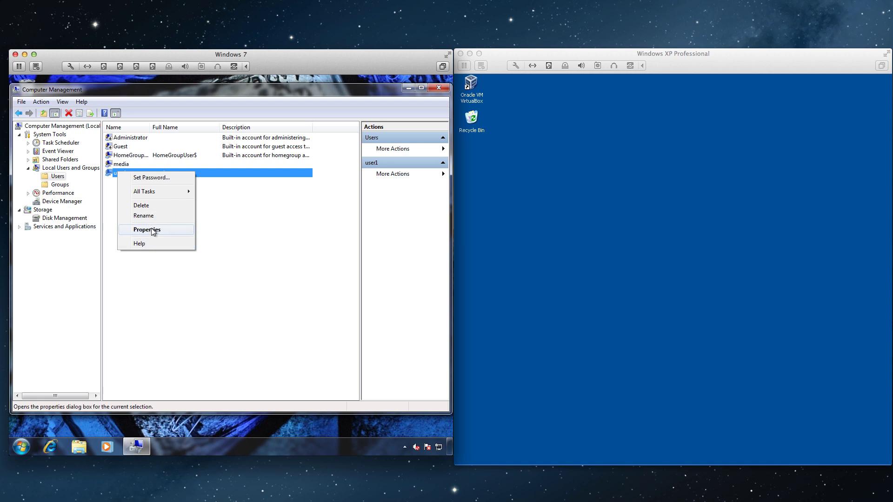
{"action": "left_click", "coordinate": [172, 164]}
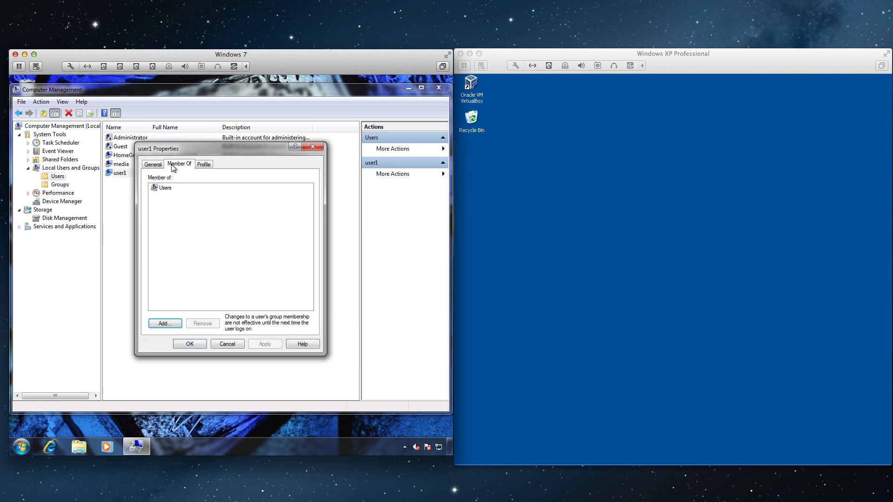
Step: Add user1 to the Remote Desktop Users group and apply the change
{"action": "left_click", "coordinate": [168, 322]}
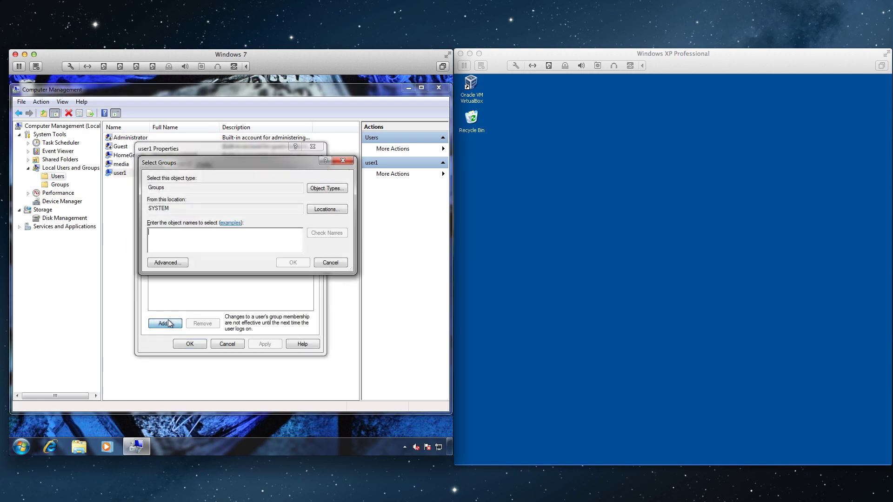
{"action": "left_click", "coordinate": [175, 264]}
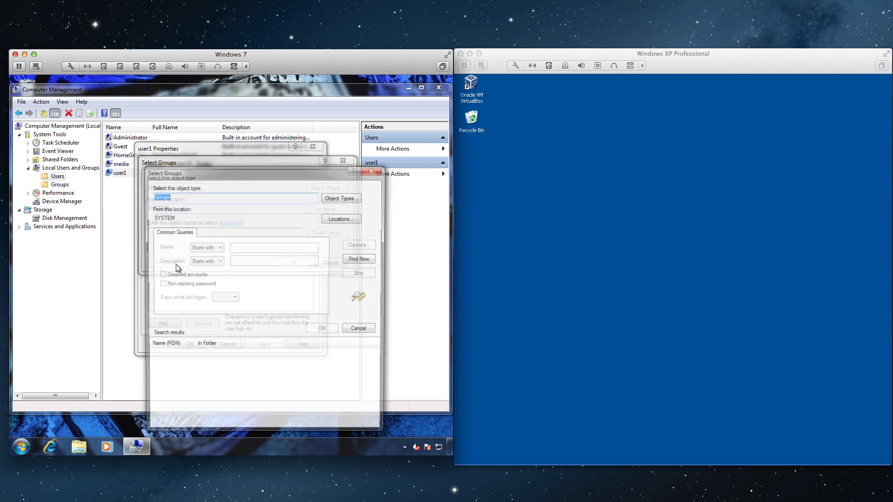
{"action": "left_click", "coordinate": [361, 259]}
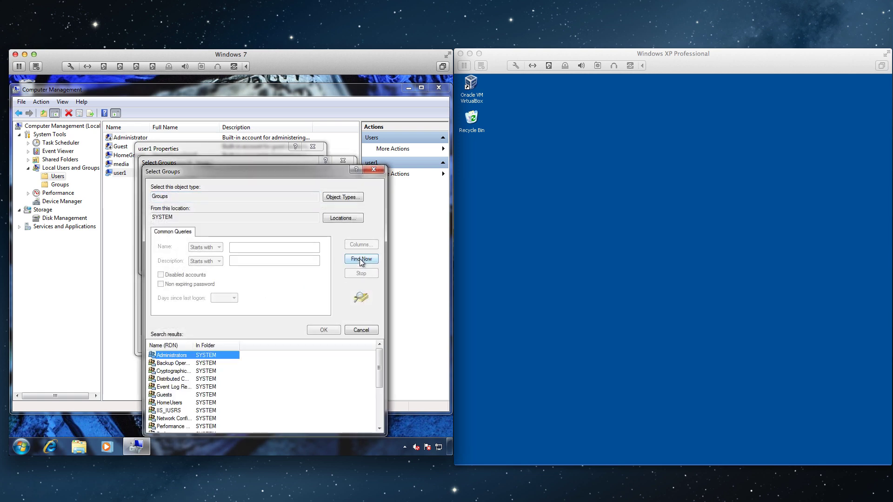
{"action": "left_click", "coordinate": [378, 361]}
{"action": "left_click_drag", "start_coordinate": [374, 362], "coordinate": [375, 379]}
{"action": "left_click", "coordinate": [150, 427]}
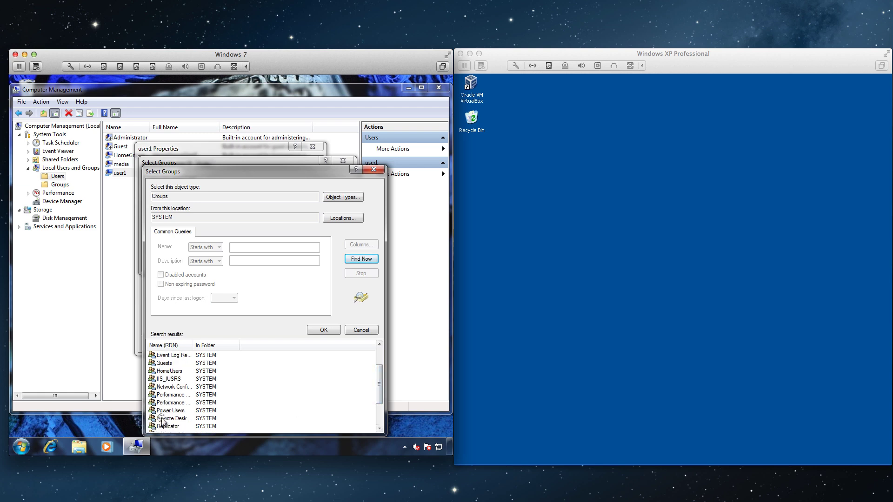
{"action": "left_click", "coordinate": [164, 419]}
{"action": "left_click", "coordinate": [314, 329]}
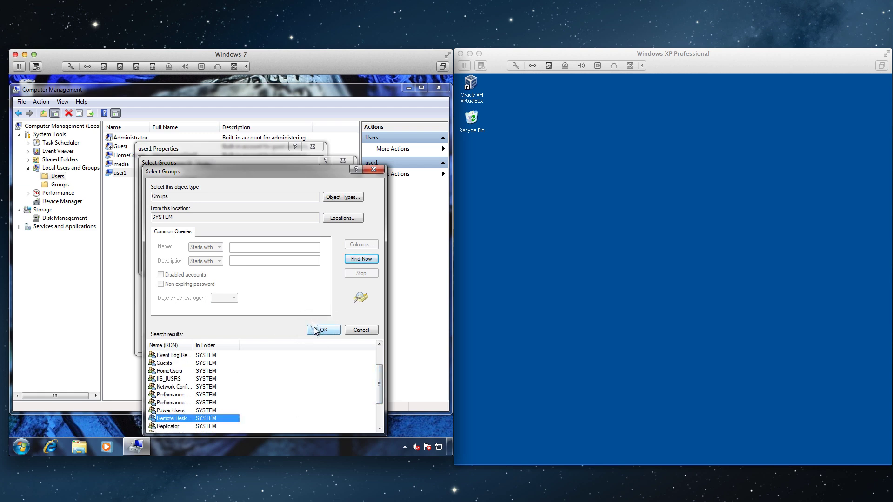
{"action": "left_click", "coordinate": [289, 265]}
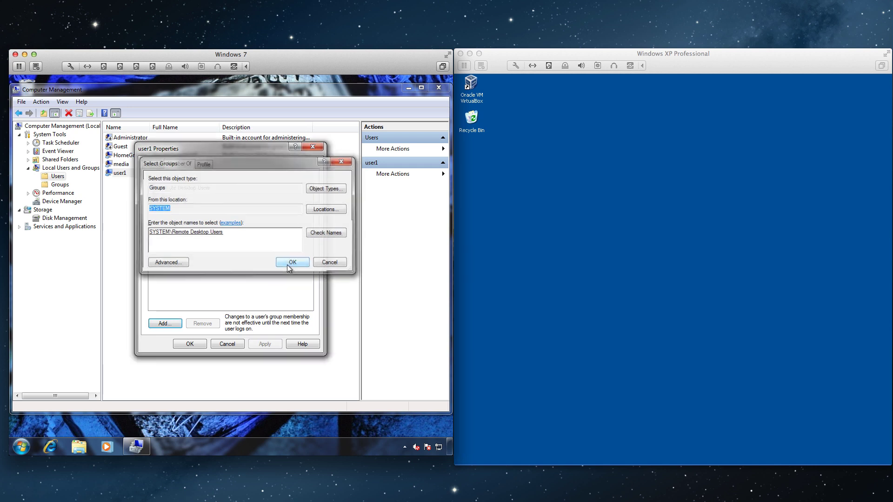
{"action": "left_click", "coordinate": [269, 344]}
{"action": "left_click", "coordinate": [190, 344]}
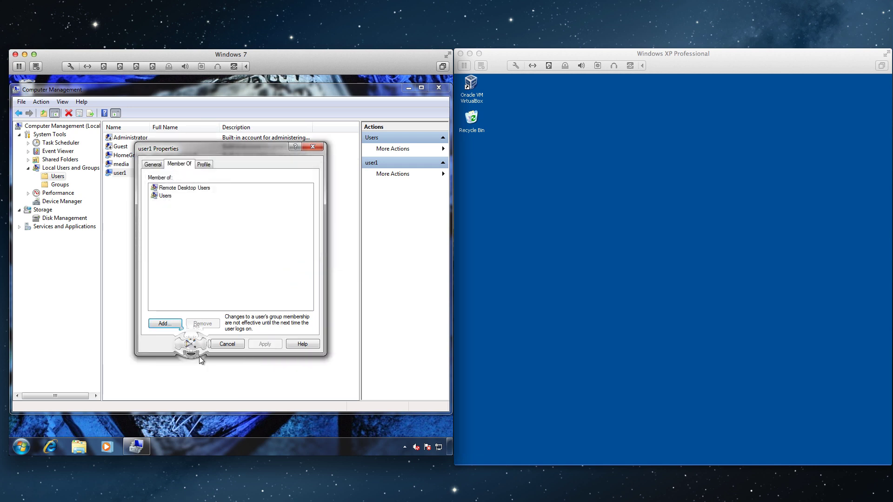
Step: Check that user1 appears among the Remote Desktop Users group members, then close Computer Management
{"action": "left_click", "coordinate": [60, 186]}
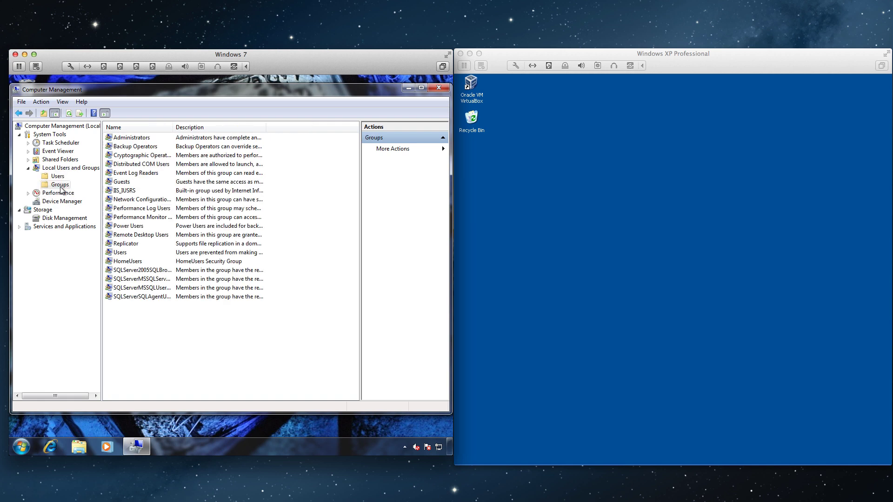
{"action": "right_click", "coordinate": [128, 236]}
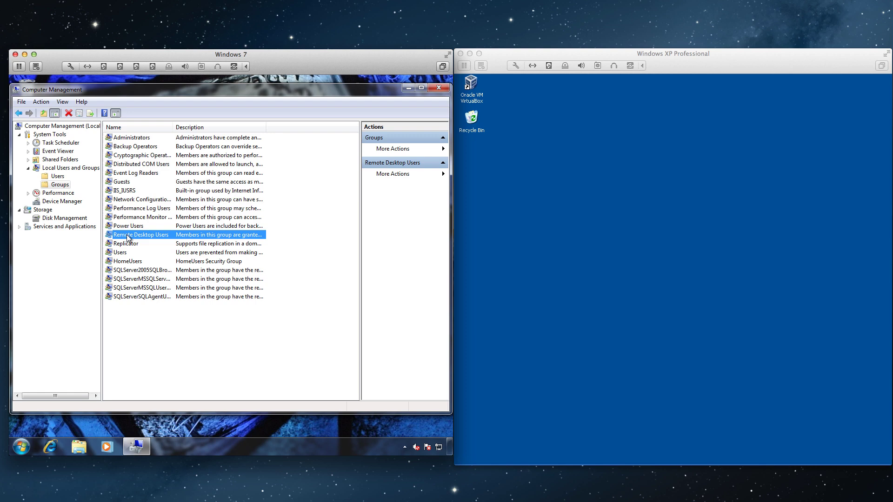
{"action": "left_click", "coordinate": [149, 293]}
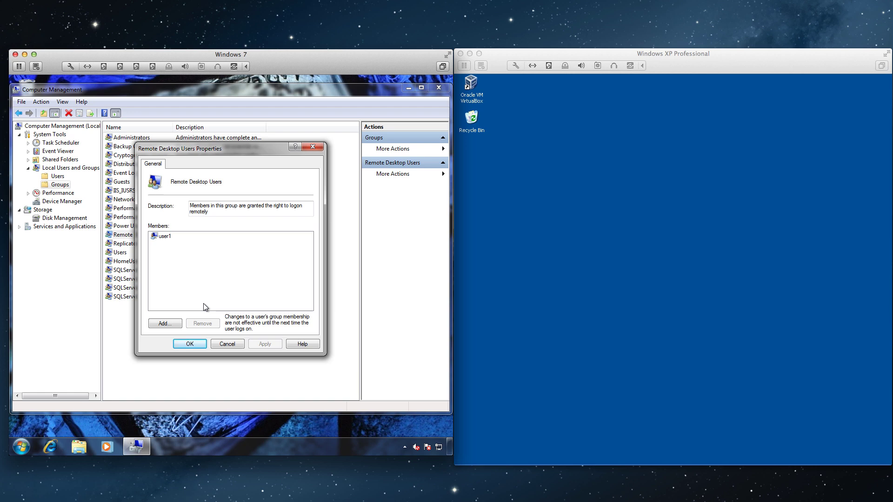
{"action": "left_click", "coordinate": [190, 345]}
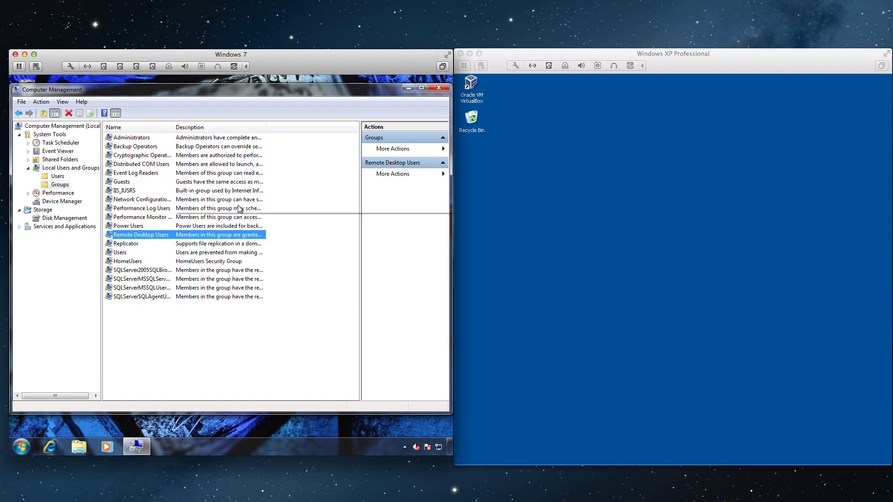
{"action": "left_click", "coordinate": [440, 89]}
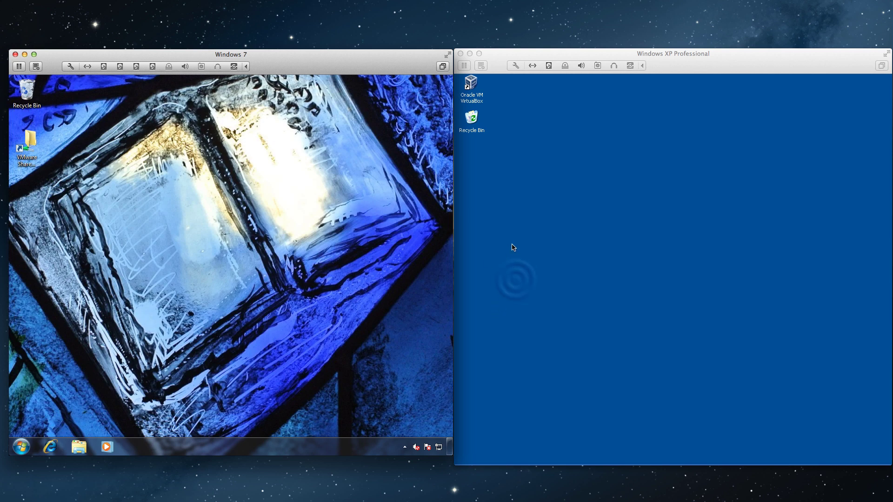
Step: On the Windows XP machine, open My Computer's System Properties on the Remote tab
{"action": "left_click", "coordinate": [518, 283]}
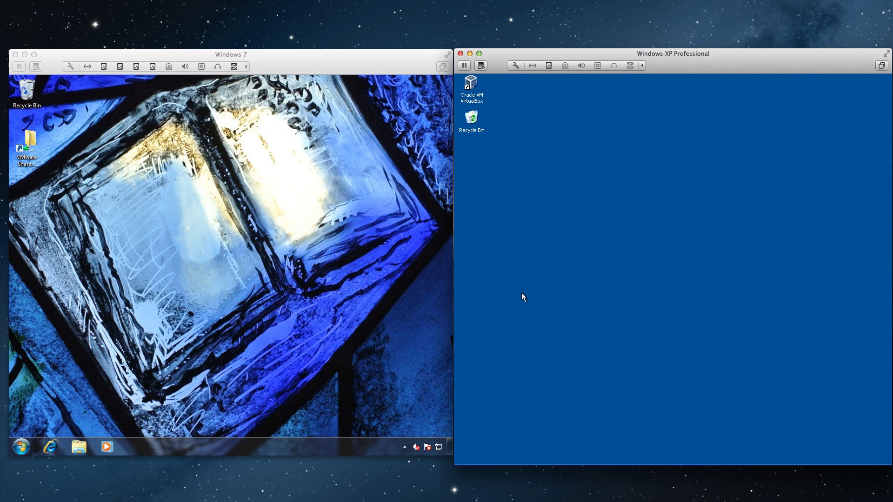
{"action": "mouse_move", "coordinate": [584, 465]}
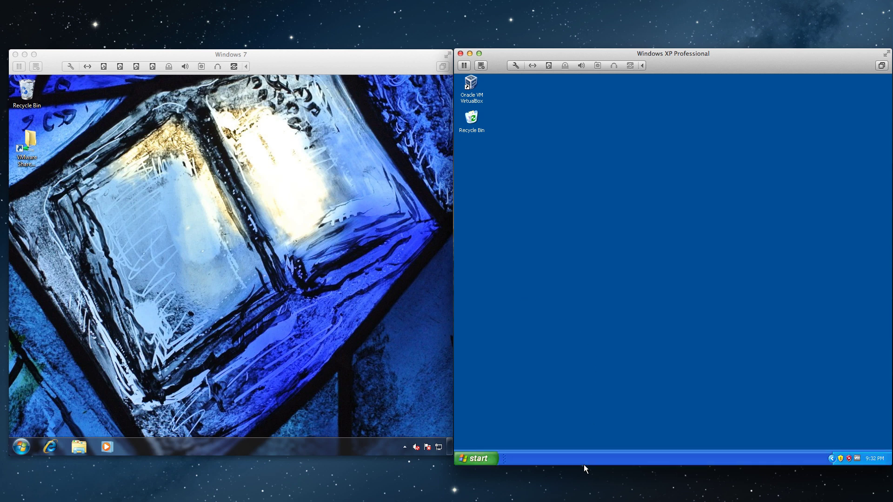
{"action": "left_click", "coordinate": [491, 461]}
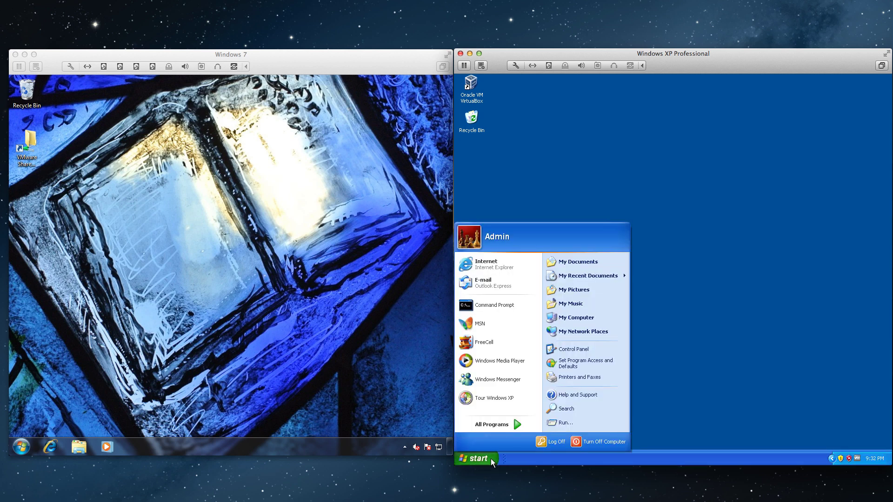
{"action": "right_click", "coordinate": [565, 320]}
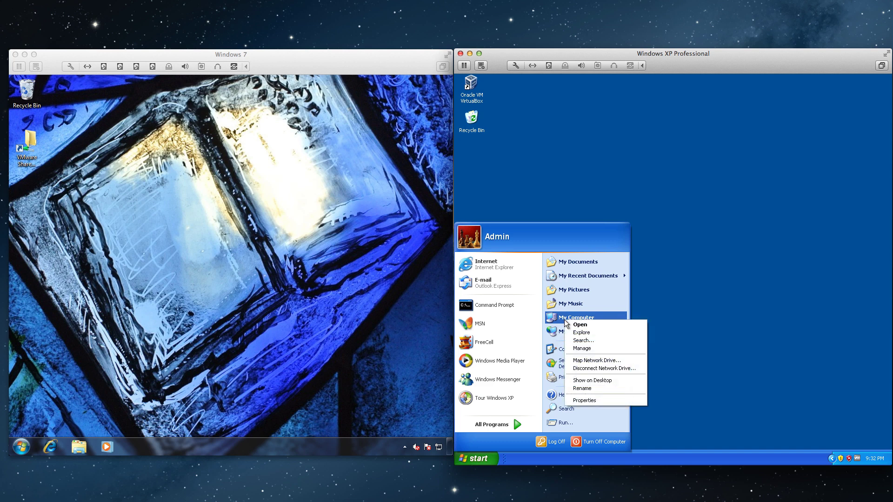
{"action": "left_click", "coordinate": [588, 400]}
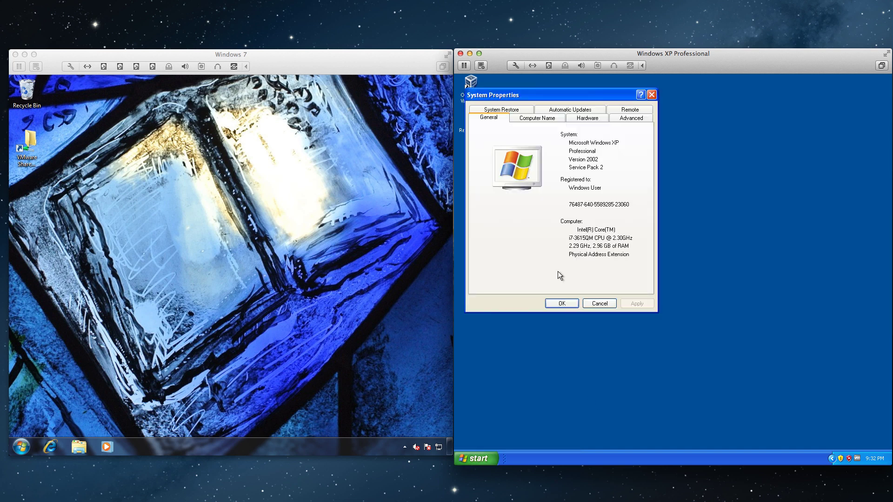
{"action": "left_click", "coordinate": [628, 113]}
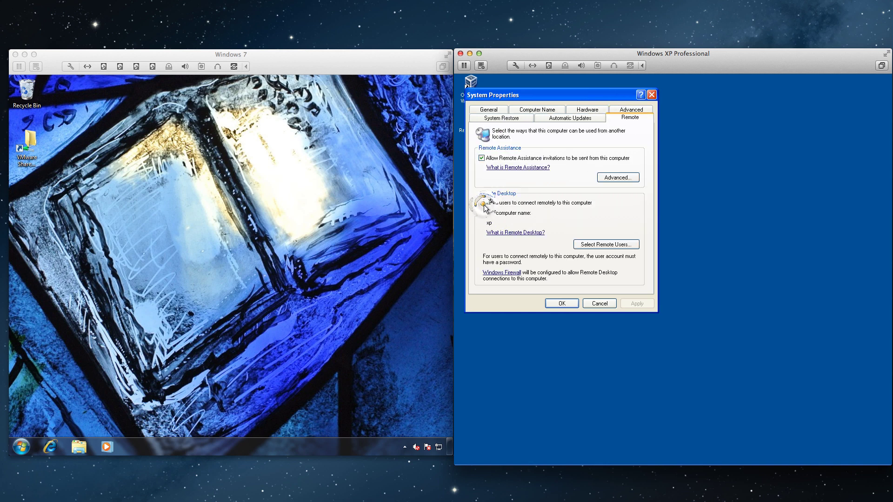
Step: Tick 'Allow users to connect remotely', review the remote users list, and apply and close
{"action": "left_click", "coordinate": [483, 204]}
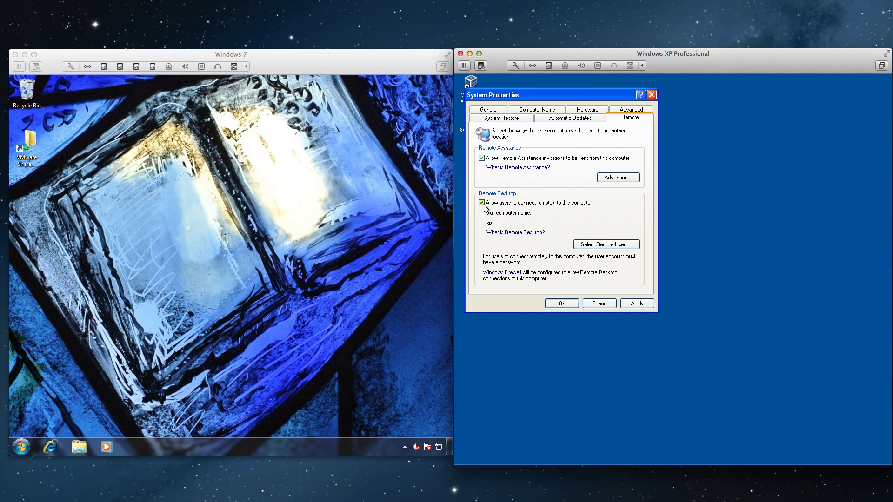
{"action": "left_click", "coordinate": [589, 246]}
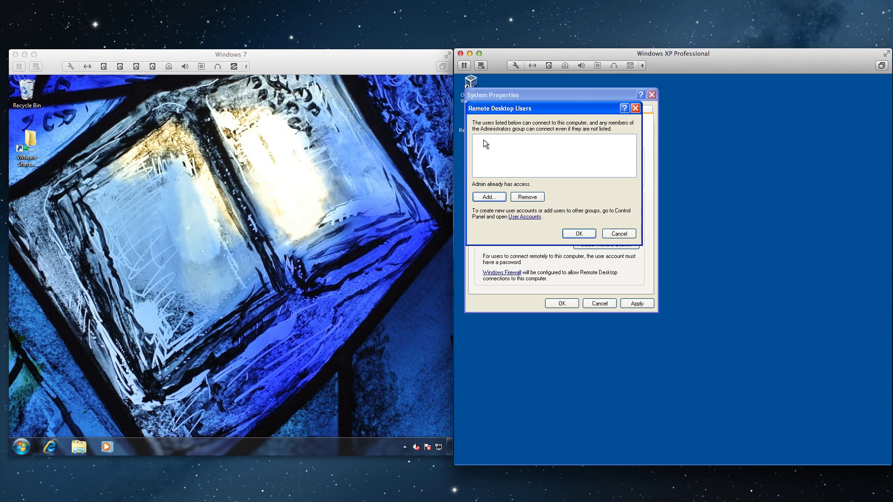
{"action": "left_click", "coordinate": [570, 236]}
{"action": "left_click", "coordinate": [638, 304]}
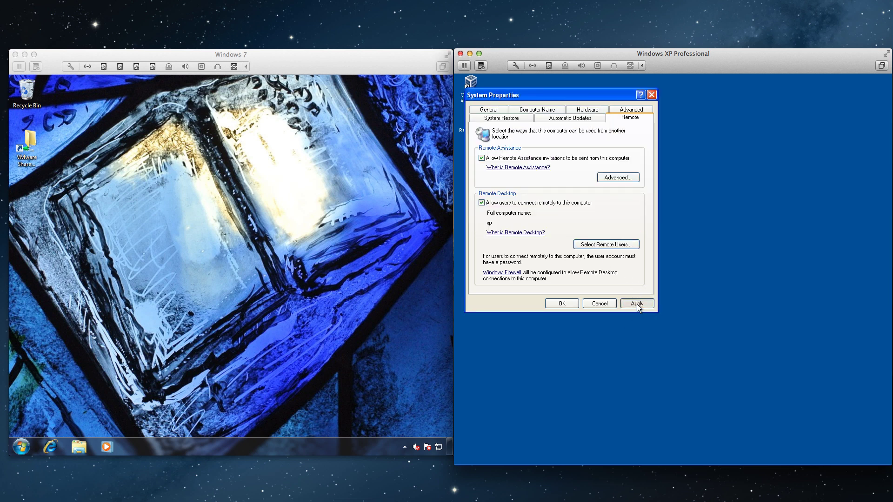
{"action": "left_click", "coordinate": [567, 304]}
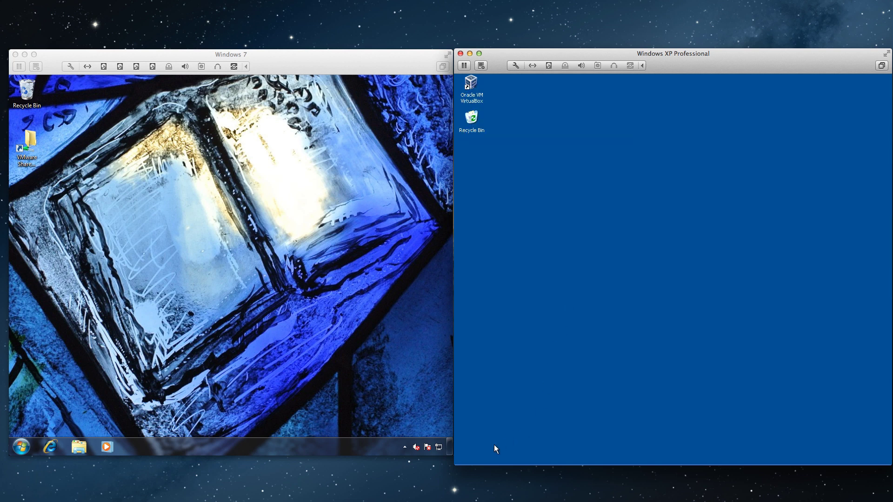
Step: Open XP's Computer Management and list the local user accounts
{"action": "left_click", "coordinate": [474, 459]}
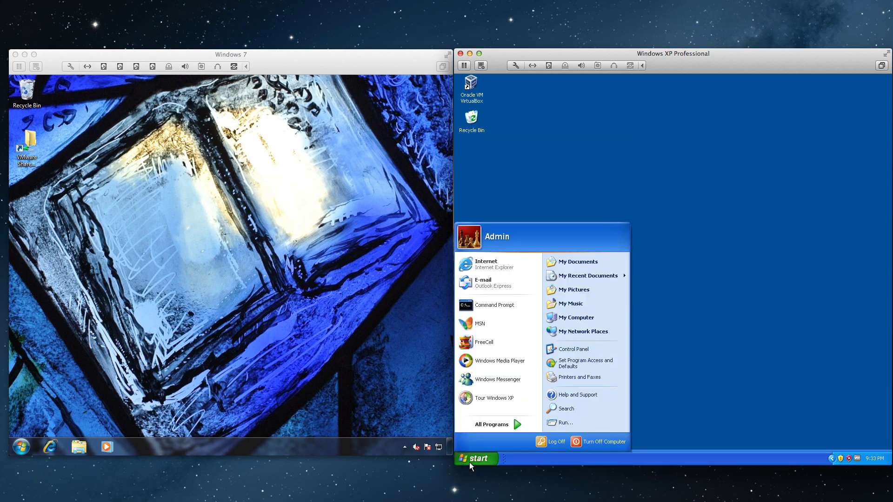
{"action": "right_click", "coordinate": [576, 322]}
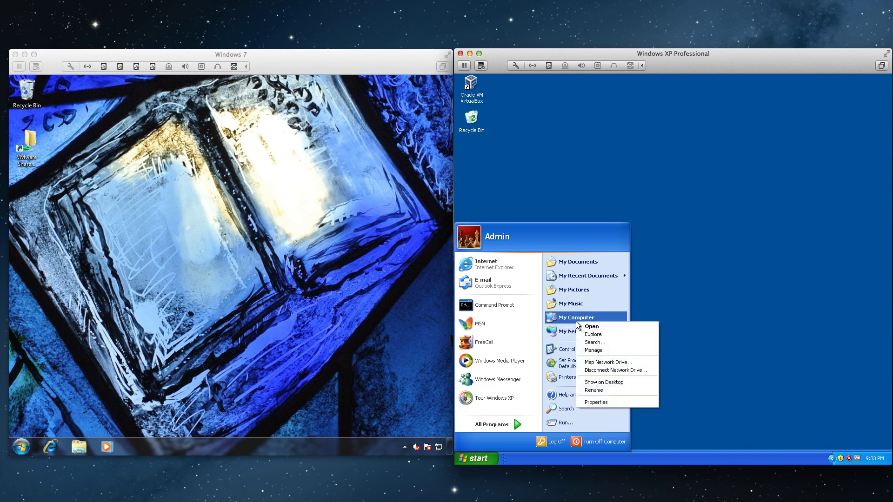
{"action": "left_click", "coordinate": [596, 349]}
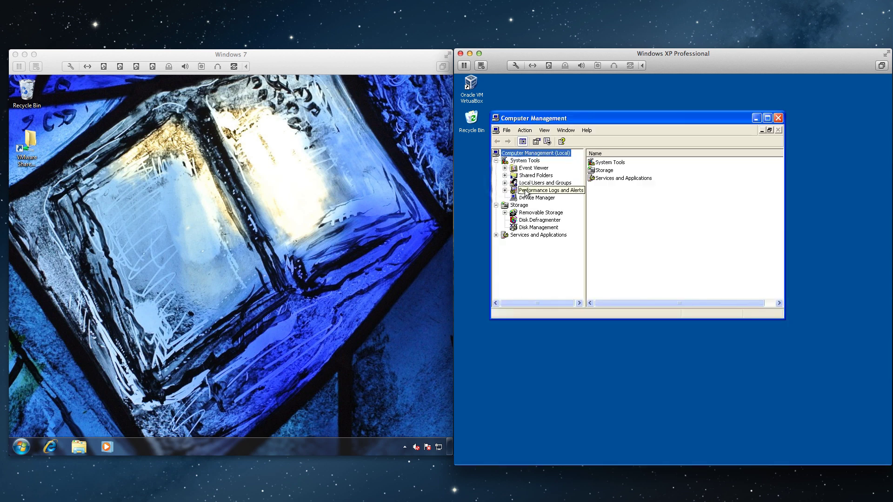
{"action": "left_click", "coordinate": [506, 182]}
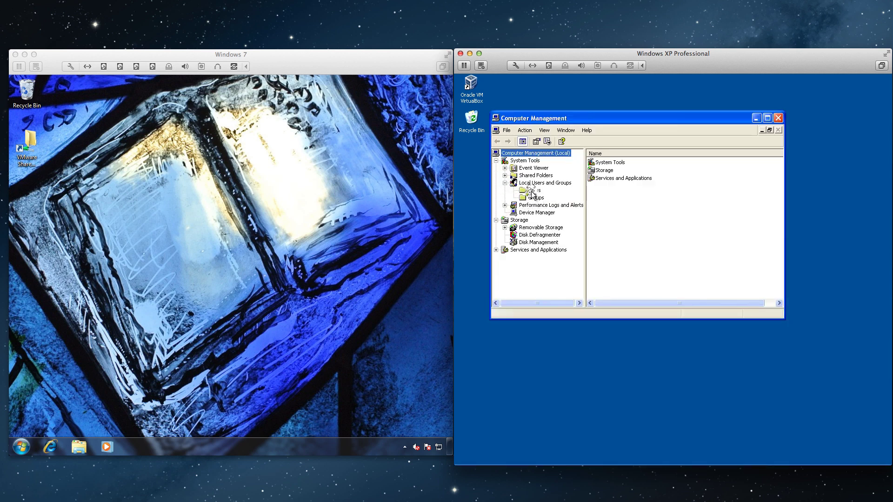
{"action": "left_click", "coordinate": [533, 191]}
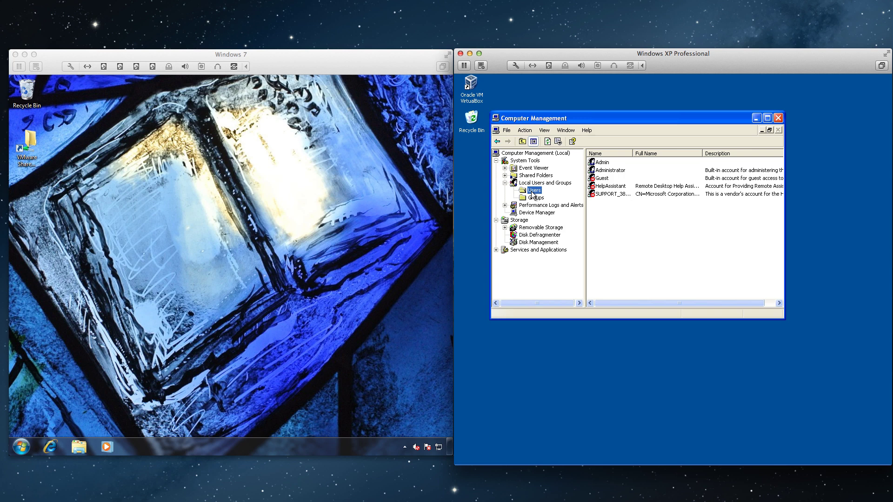
Step: Create local user user1 with a password and no forced change at next logon
{"action": "right_click", "coordinate": [534, 194]}
{"action": "left_click", "coordinate": [540, 199]}
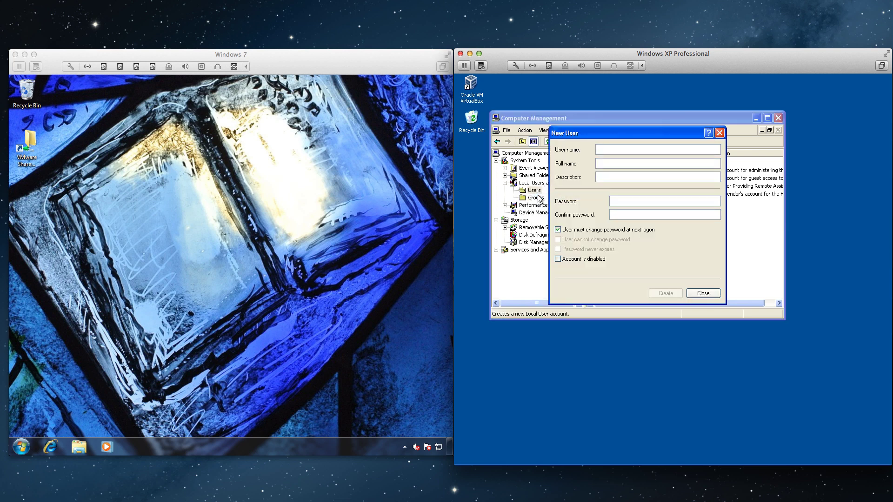
{"action": "type", "text": "use"}
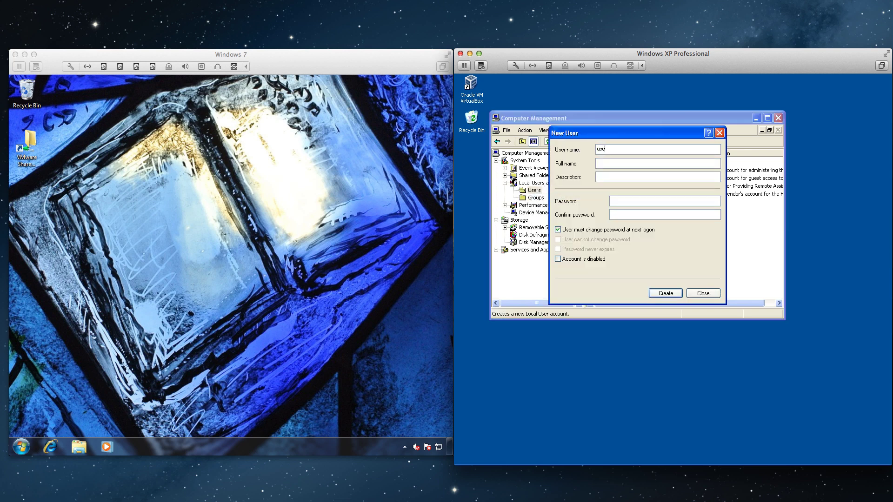
{"action": "type", "text": "r1"}
{"action": "key", "text": "Tab"}
{"action": "type", "text": "1234"}
{"action": "left_click", "coordinate": [559, 230]}
{"action": "left_click", "coordinate": [661, 293]}
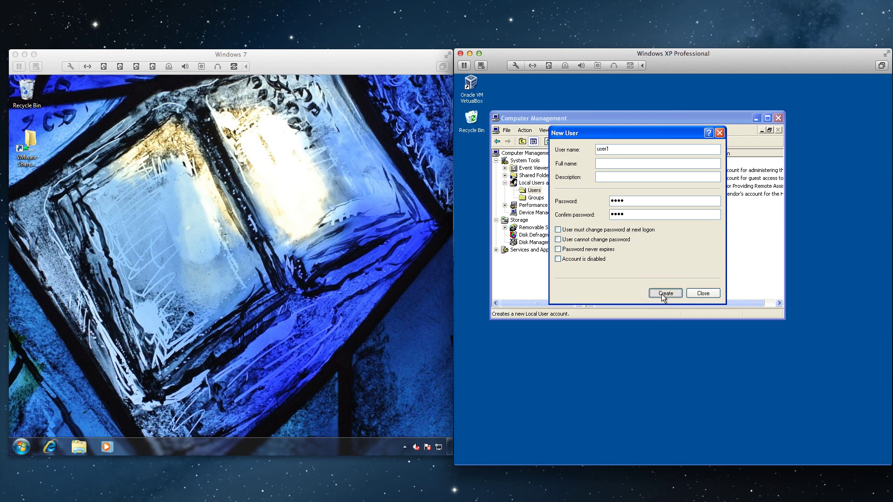
{"action": "left_click", "coordinate": [704, 296]}
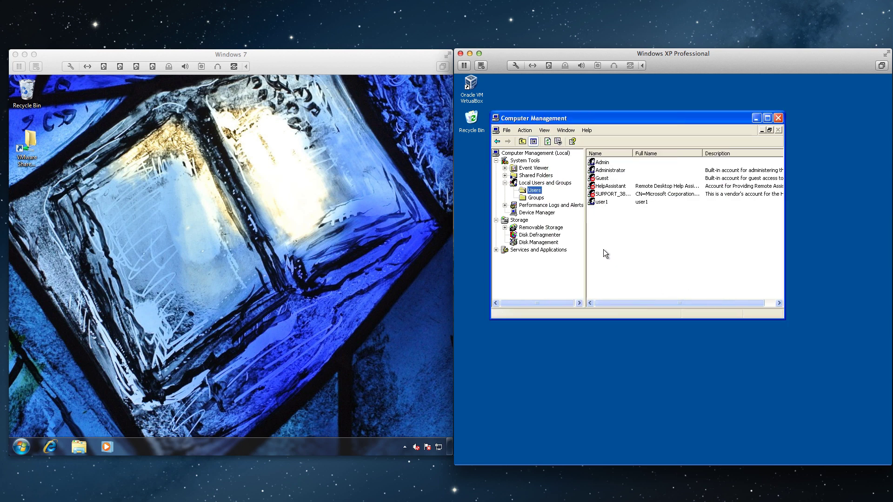
Step: Add user1 as a member of XP's Remote Desktop Users group, save, and close Computer Management
{"action": "left_click", "coordinate": [535, 198]}
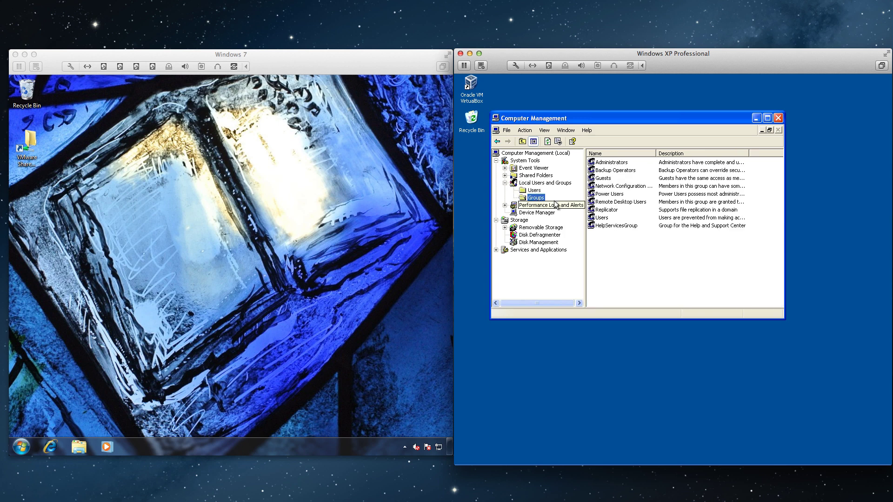
{"action": "left_click", "coordinate": [617, 205]}
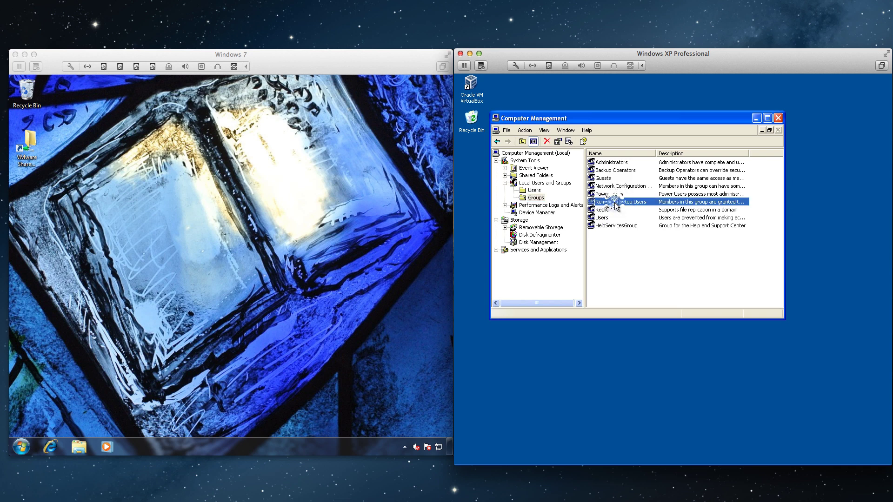
{"action": "double_click", "coordinate": [615, 204]}
{"action": "left_click", "coordinate": [569, 290]}
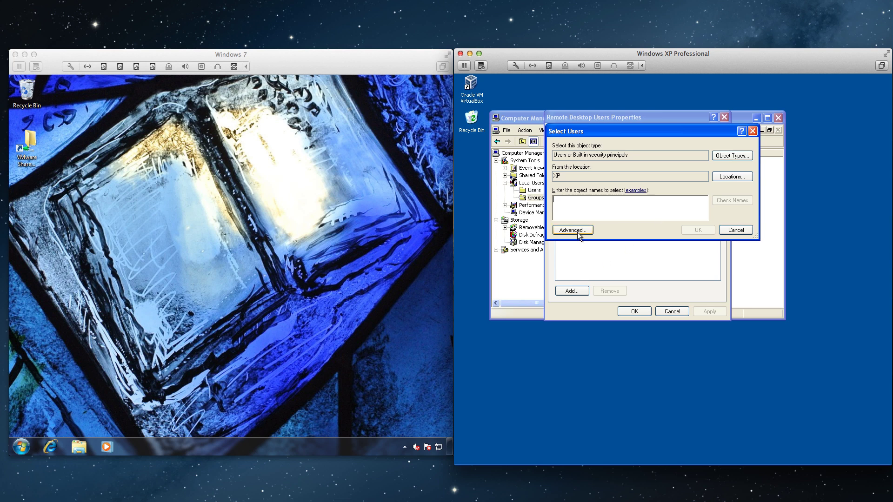
{"action": "type", "text": "use"}
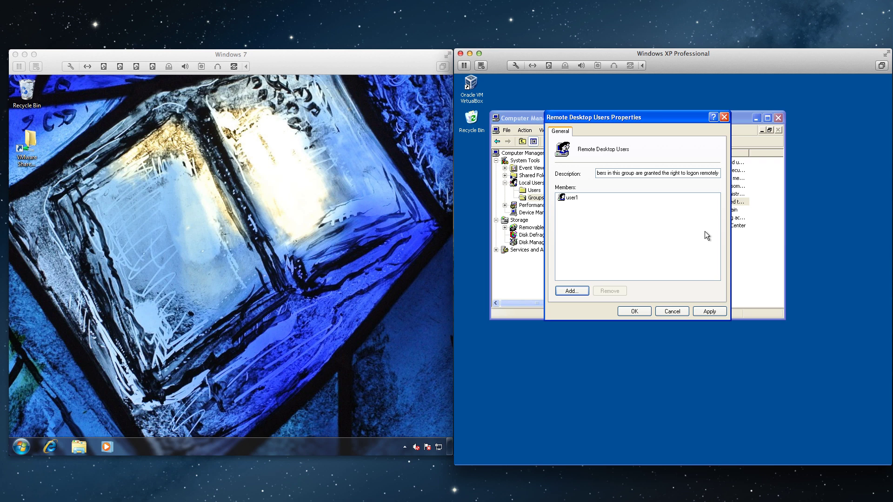
{"action": "left_click", "coordinate": [626, 311]}
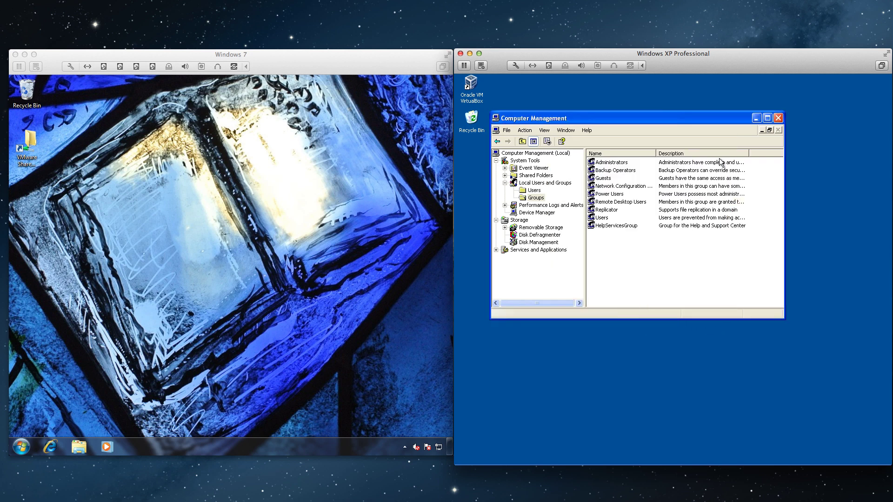
{"action": "left_click", "coordinate": [777, 119]}
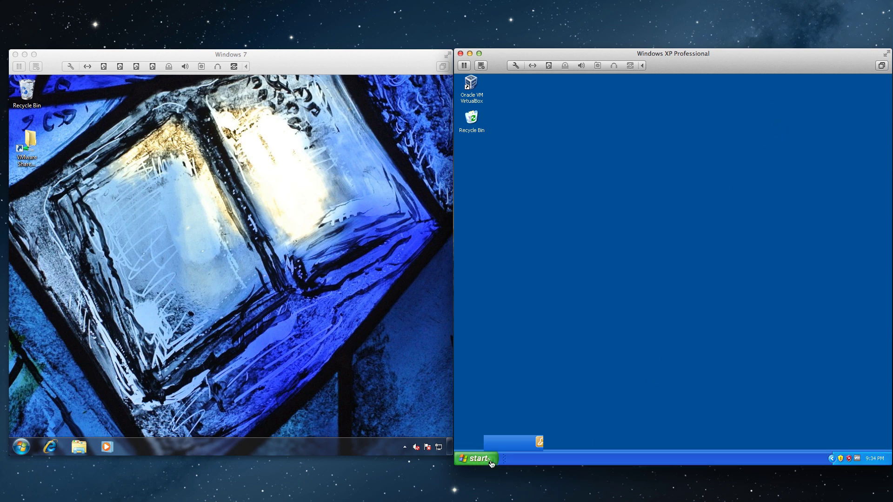
Step: Reopen XP's System Properties Remote tab, confirm user1 is in the remote users list, and close
{"action": "left_click", "coordinate": [492, 459]}
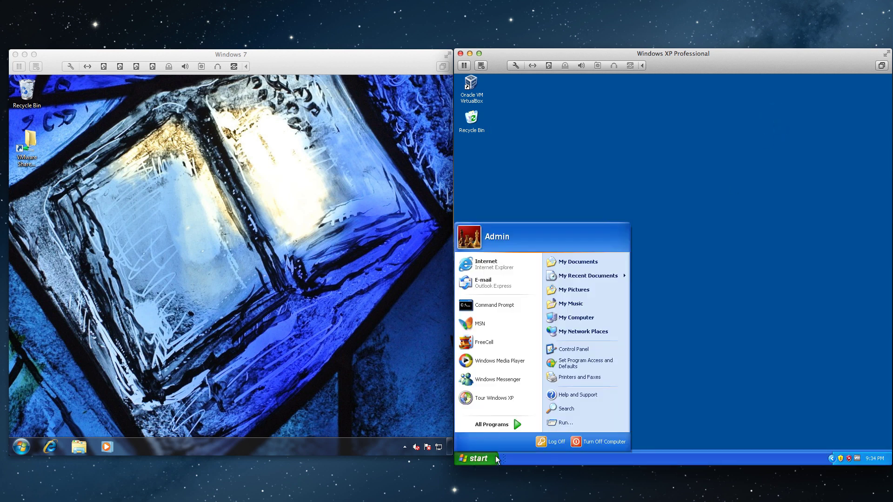
{"action": "right_click", "coordinate": [575, 318]}
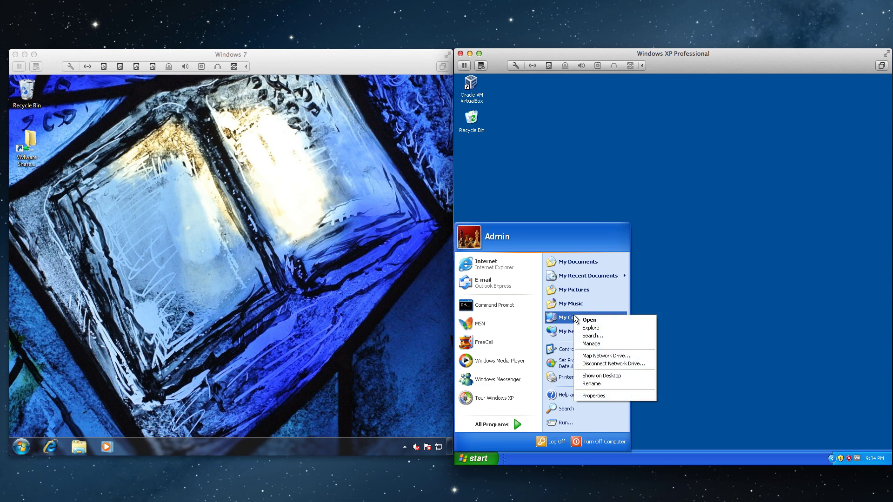
{"action": "left_click", "coordinate": [600, 396]}
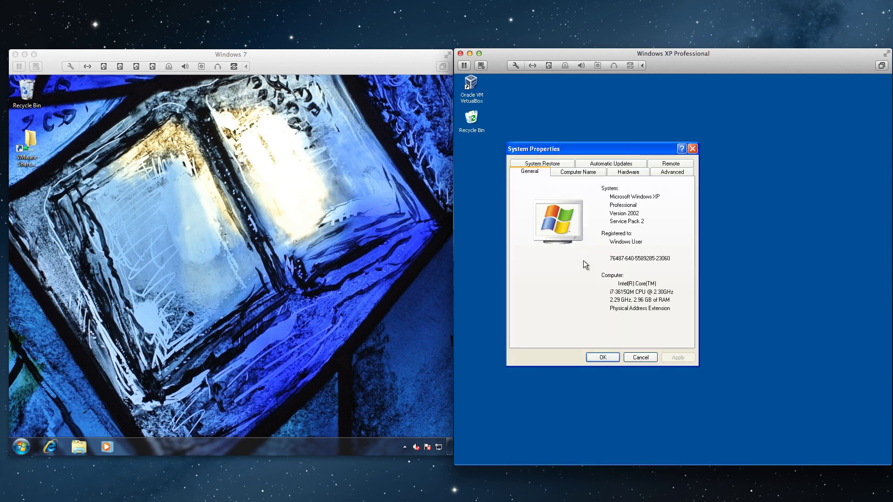
{"action": "left_click", "coordinate": [671, 164]}
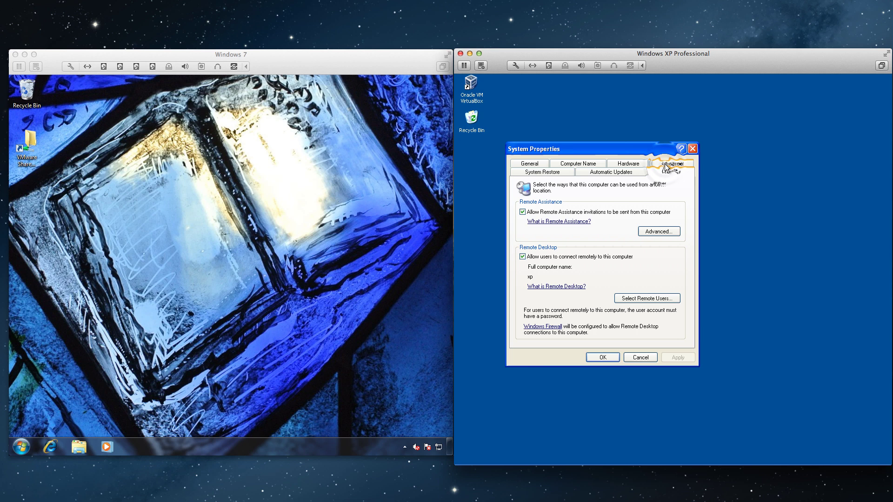
{"action": "left_click", "coordinate": [663, 300]}
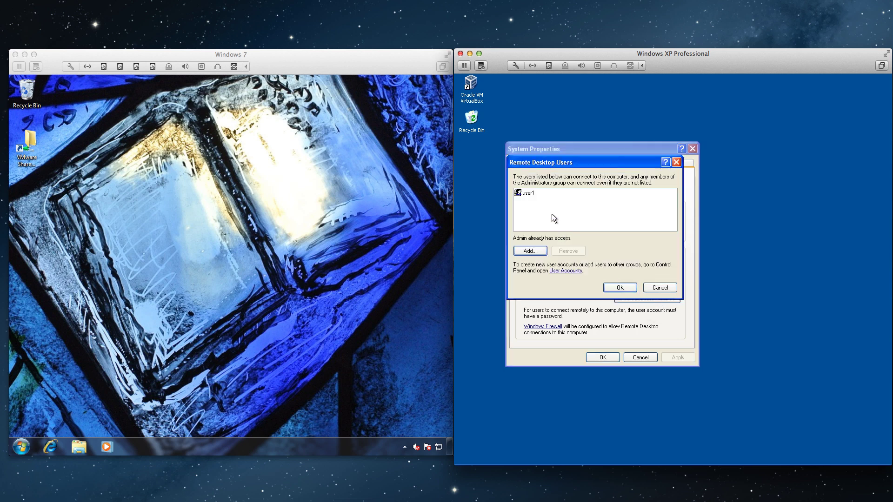
{"action": "left_click", "coordinate": [614, 288]}
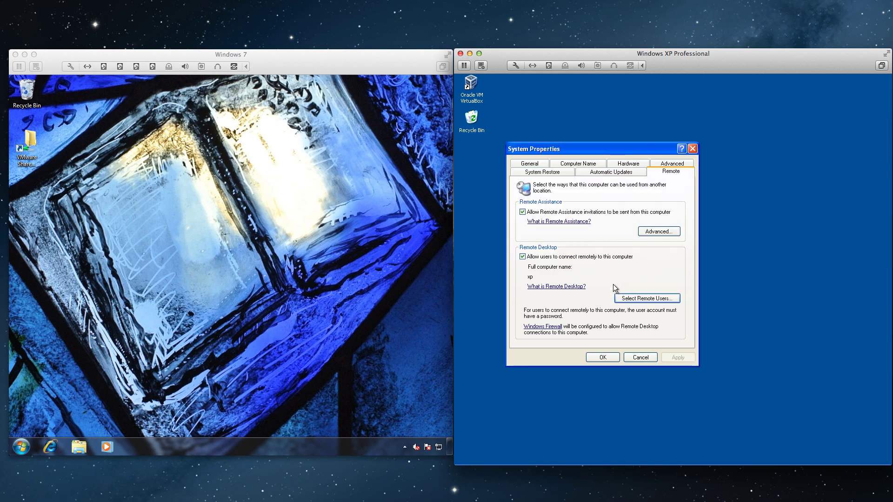
{"action": "left_click", "coordinate": [605, 359]}
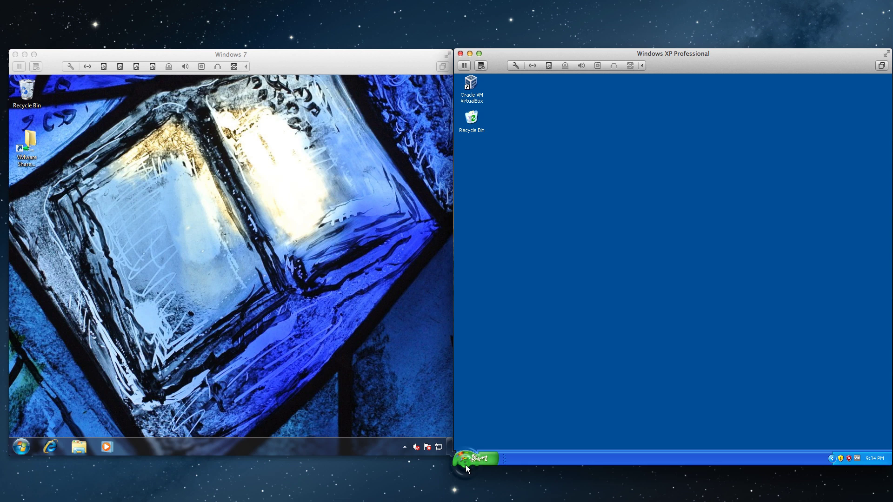
Step: Run ipconfig in an XP Command Prompt to show its address 192.168.111.222
{"action": "left_click", "coordinate": [465, 464]}
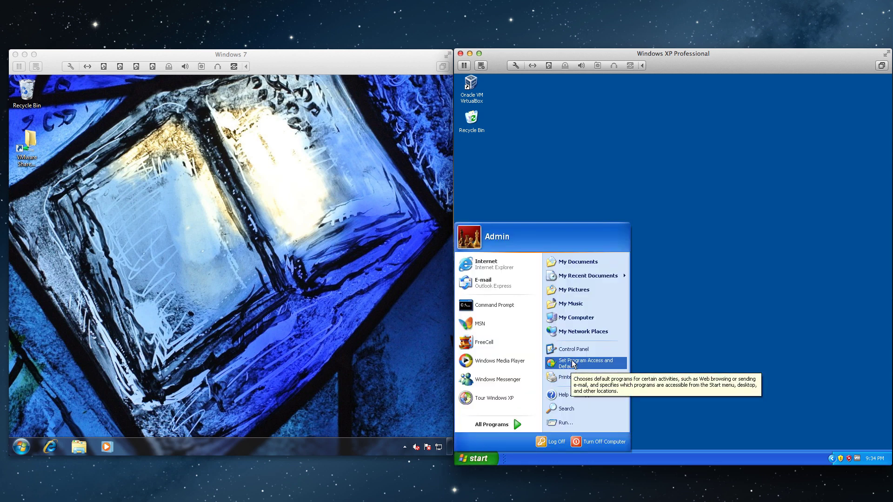
{"action": "left_click", "coordinate": [508, 312]}
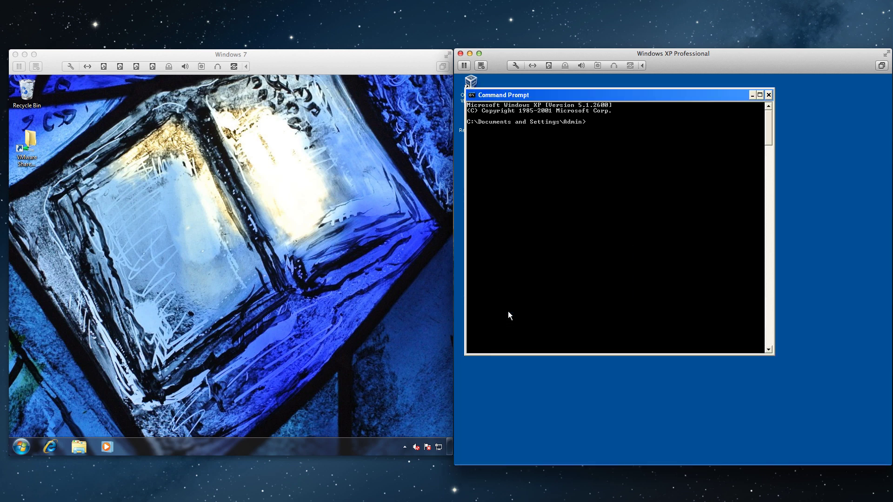
{"action": "type", "text": "ipconfig"}
{"action": "key", "text": "Return"}
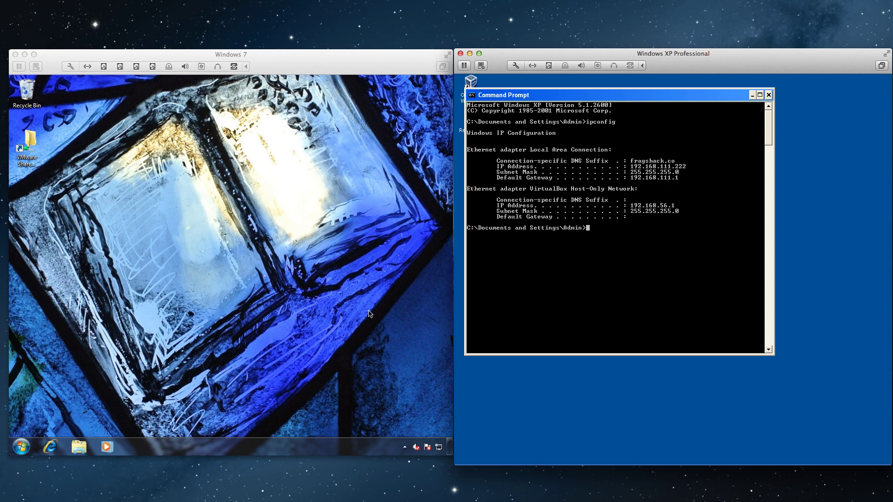
Step: Launch cmd from Windows 7's Start search and run ipconfig to show 192.168.111.223
{"action": "left_click", "coordinate": [23, 448]}
{"action": "left_click", "coordinate": [23, 449]}
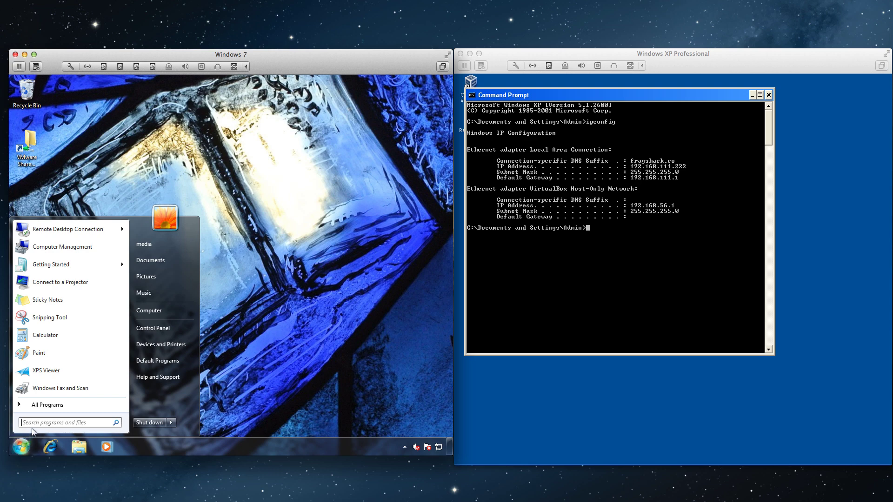
{"action": "type", "text": "cmd"}
{"action": "key", "text": "Return"}
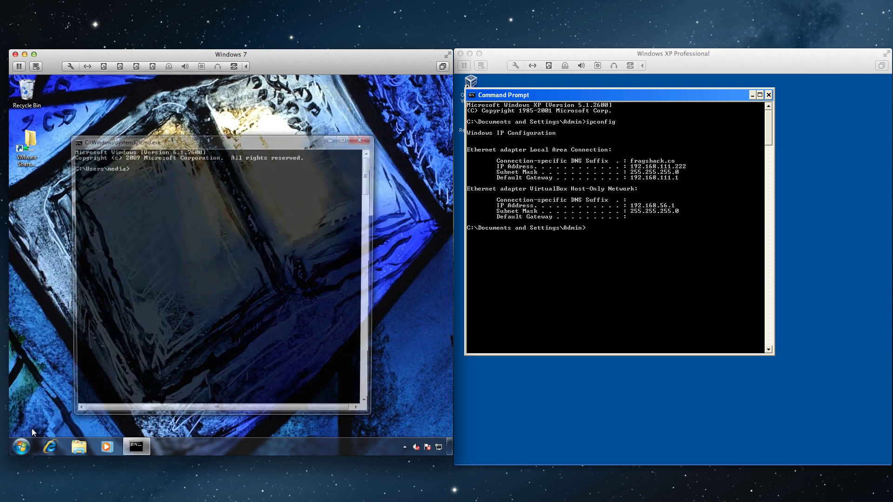
{"action": "type", "text": "ipconfig"}
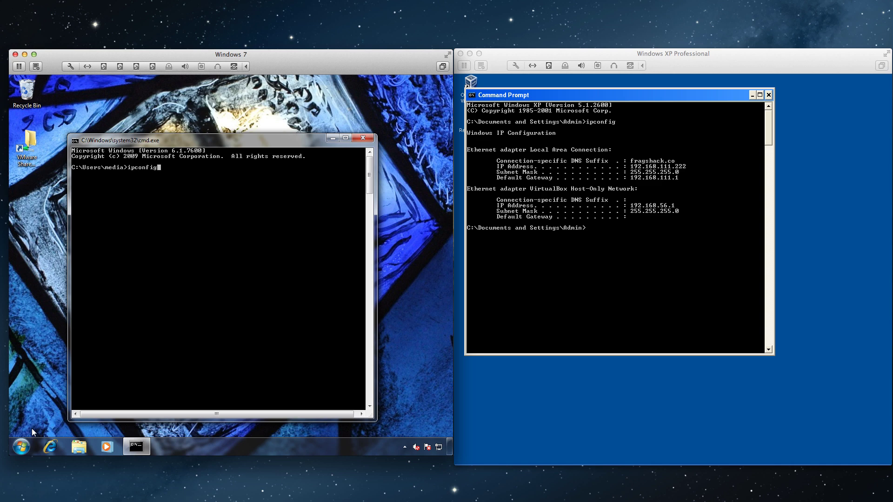
{"action": "key", "text": "Return"}
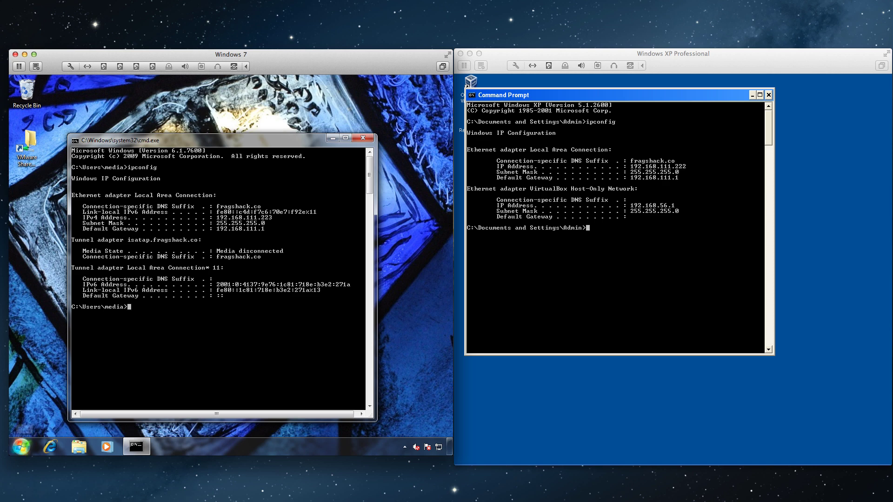
Step: On Windows 7, launch Remote Desktop Connection from Start > All Programs > Accessories
{"action": "left_click", "coordinate": [20, 445]}
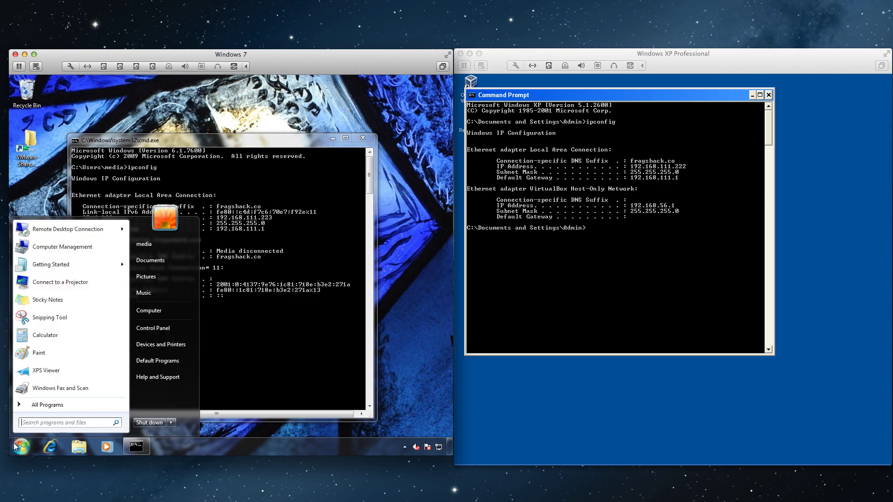
{"action": "left_click", "coordinate": [47, 405]}
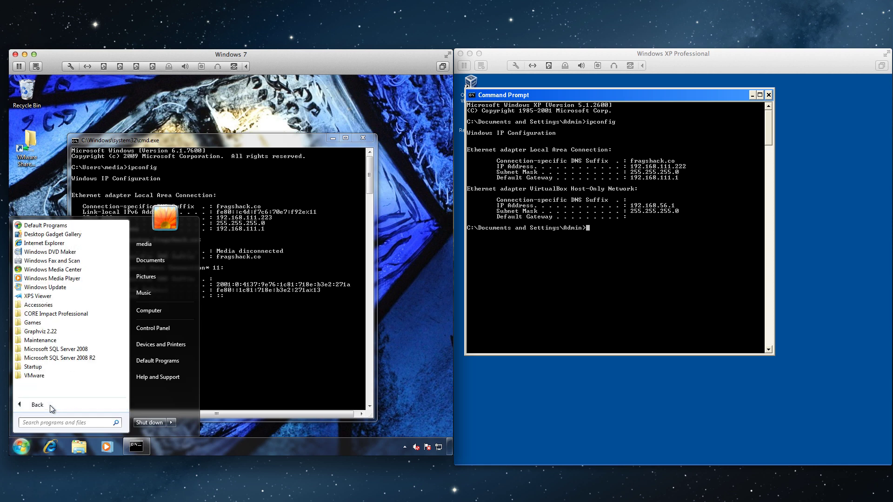
{"action": "left_click", "coordinate": [34, 306]}
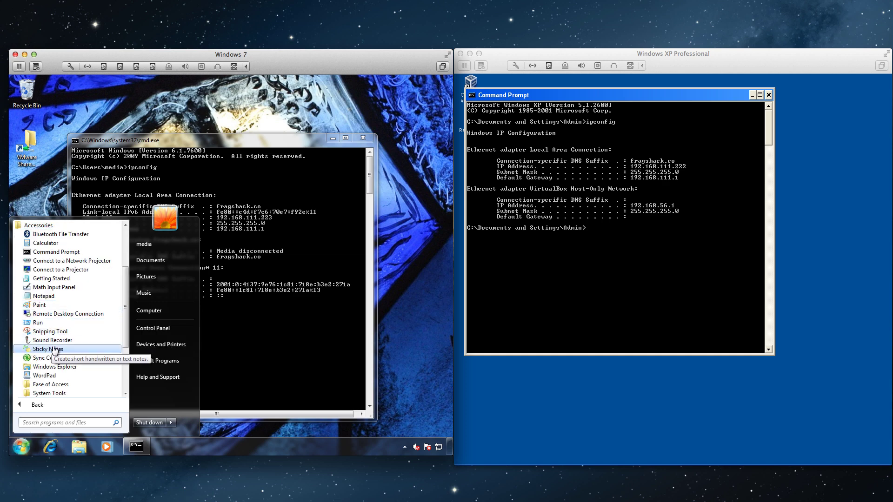
{"action": "left_click", "coordinate": [69, 314]}
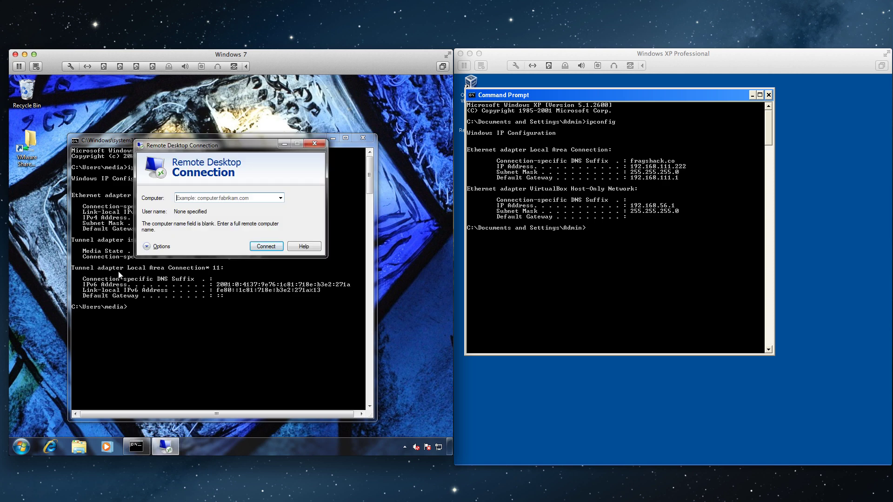
Step: Connect to 192.168.111.222, accepting the remote computer identity warning
{"action": "type", "text": "19"}
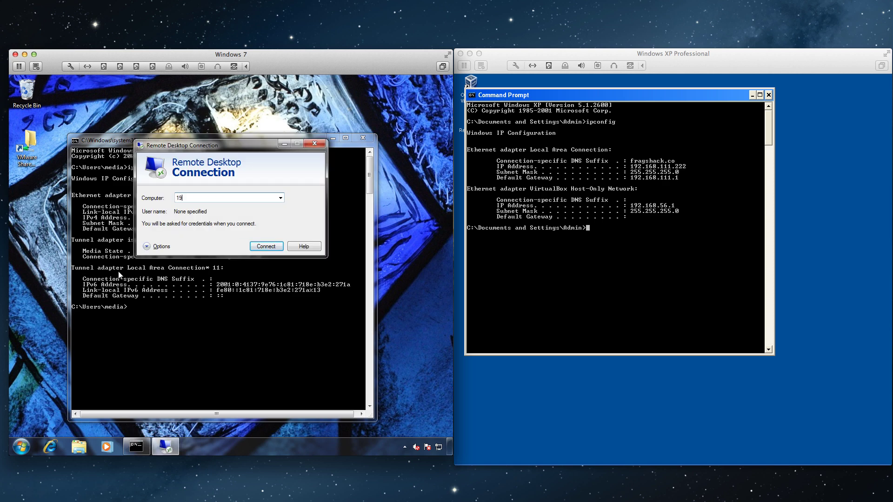
{"action": "type", "text": "2.168.111.222"}
{"action": "key", "text": "Return"}
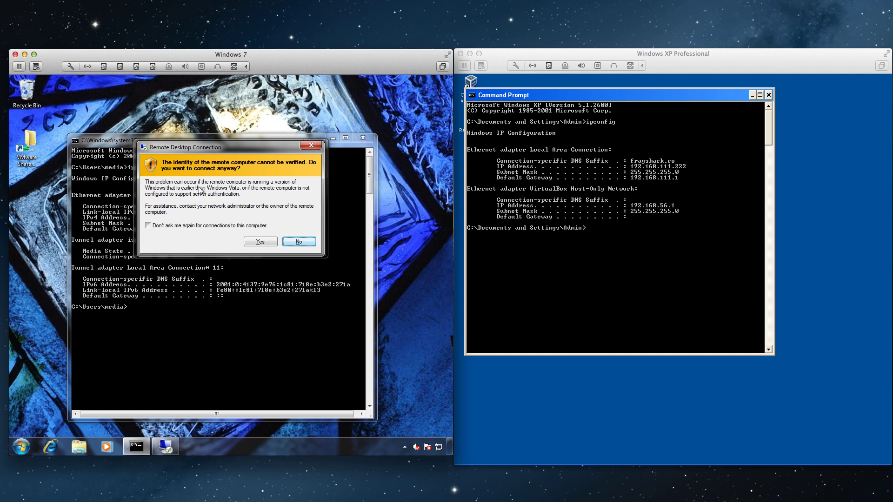
{"action": "left_click", "coordinate": [251, 243]}
{"action": "left_click", "coordinate": [254, 244]}
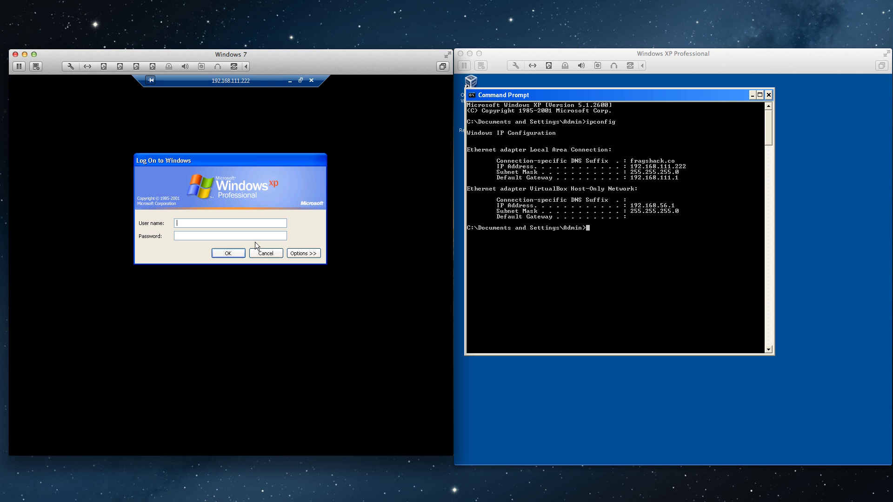
Step: Log on to XP as user1 with the account password
{"action": "type", "text": "user1"}
{"action": "key", "text": "Tab"}
{"action": "type", "text": "pass"}
{"action": "key", "text": "Return"}
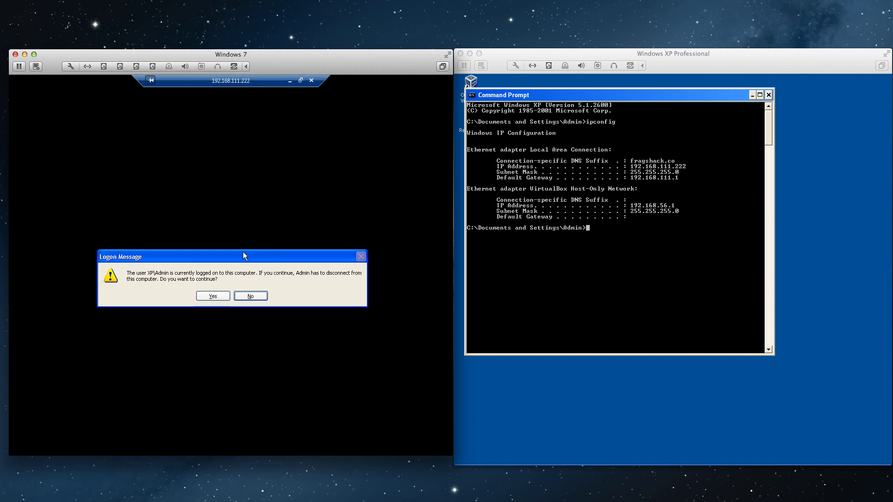
Step: Agree to disconnect XP's Admin session and allow user1's connection on XP
{"action": "left_click", "coordinate": [215, 293]}
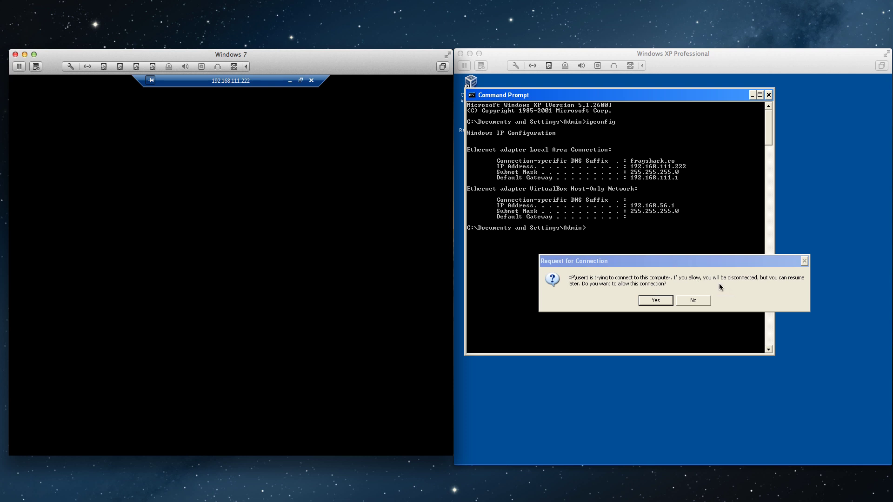
{"action": "left_click", "coordinate": [653, 305]}
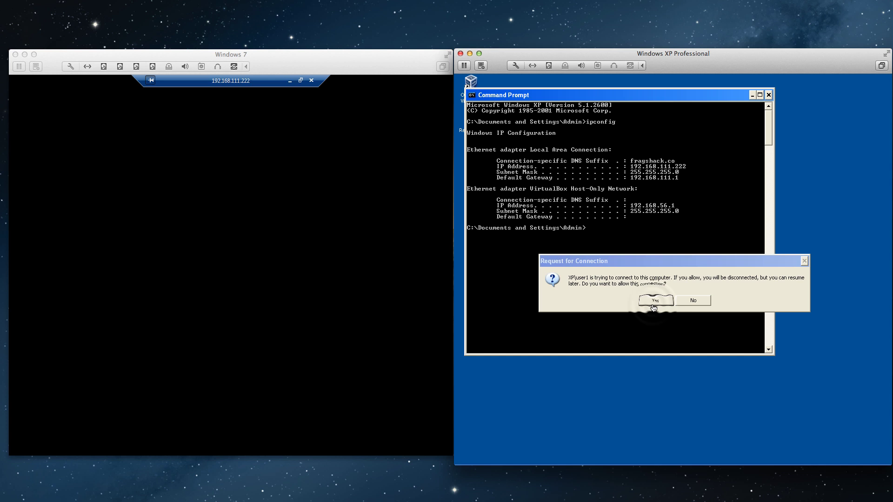
{"action": "left_click", "coordinate": [652, 305]}
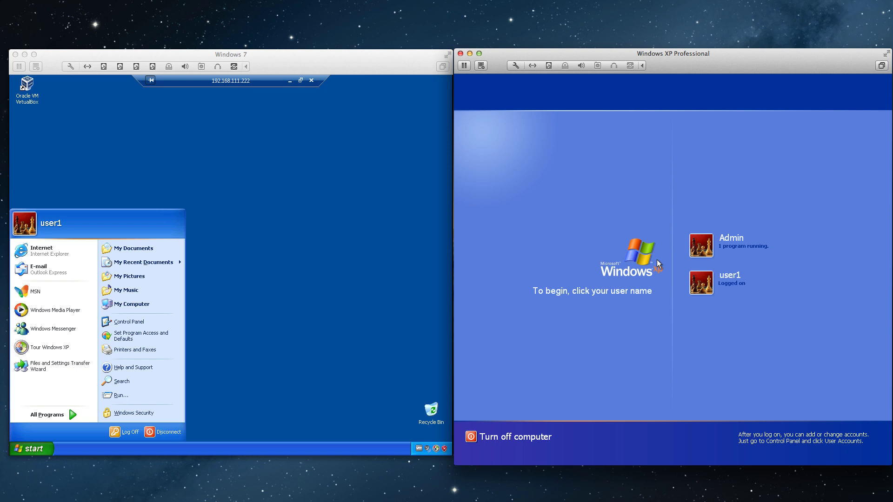
Step: Log Admin back into XP and dismiss Windows 7's session-ended message
{"action": "left_click", "coordinate": [703, 246]}
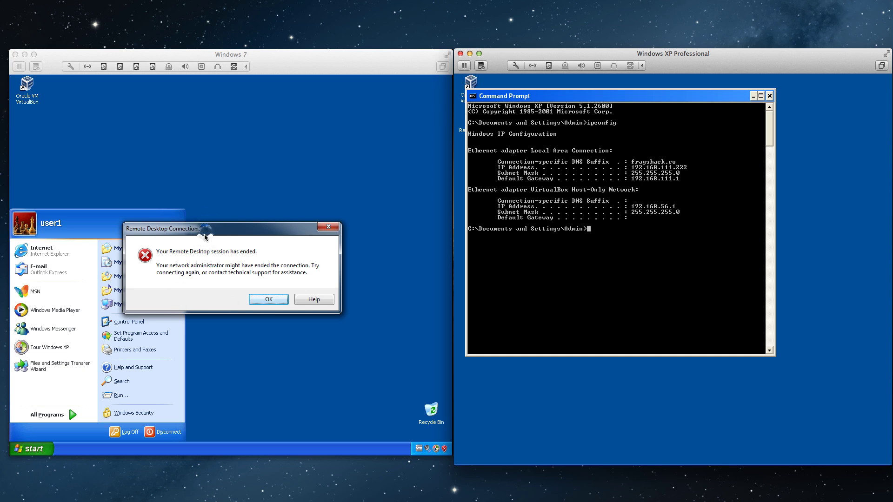
{"action": "left_click_drag", "start_coordinate": [206, 231], "coordinate": [254, 190]}
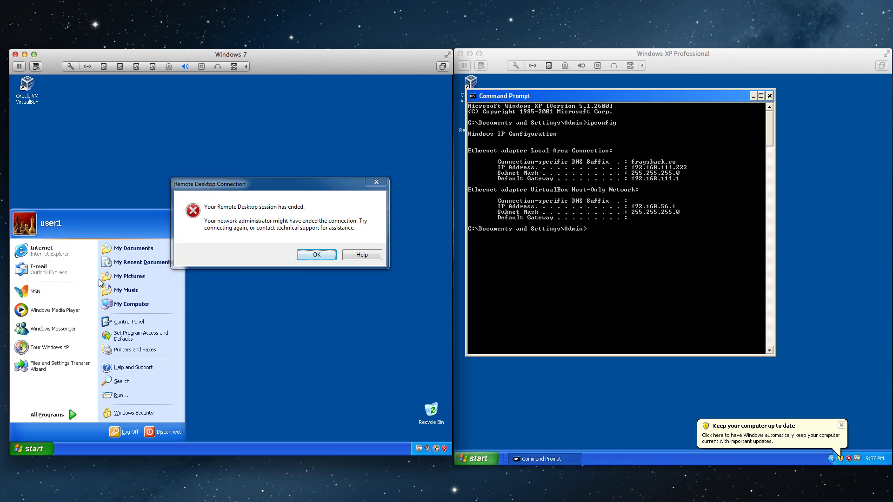
{"action": "left_click", "coordinate": [309, 255]}
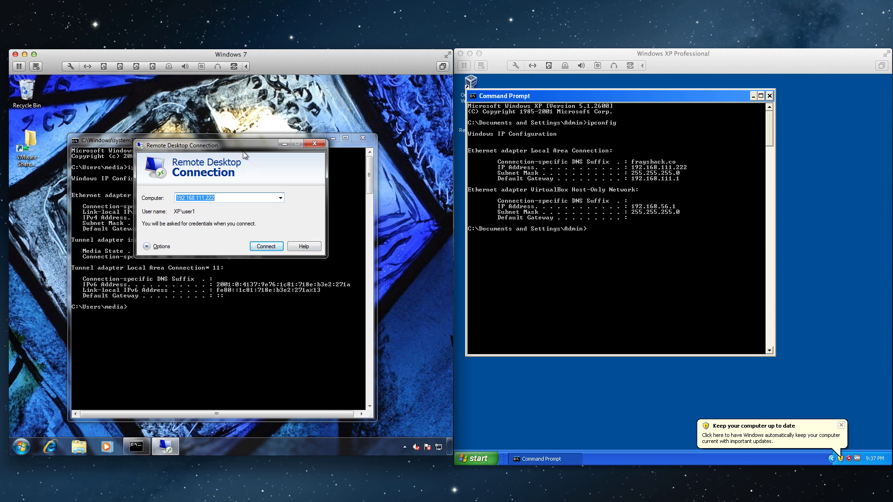
Step: Expand the connection options and keep Highest Quality (32 bit) colour depth under Display
{"action": "left_click_drag", "start_coordinate": [241, 147], "coordinate": [237, 163]}
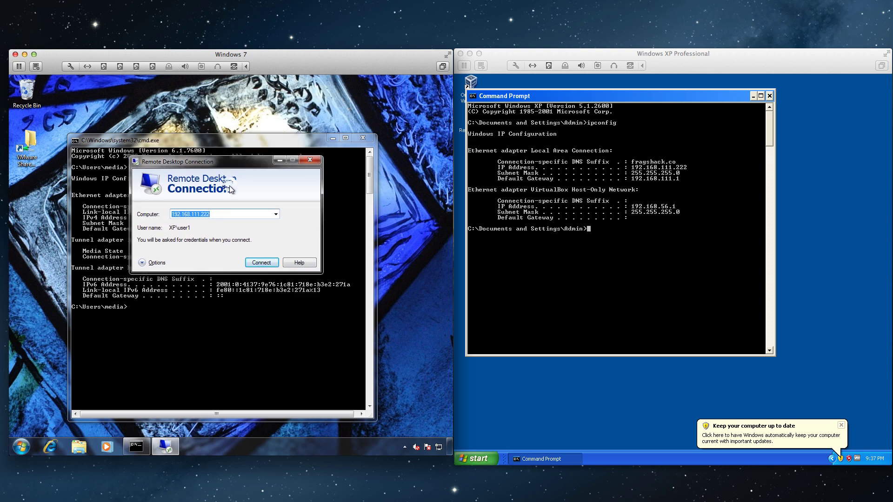
{"action": "left_click", "coordinate": [146, 263]}
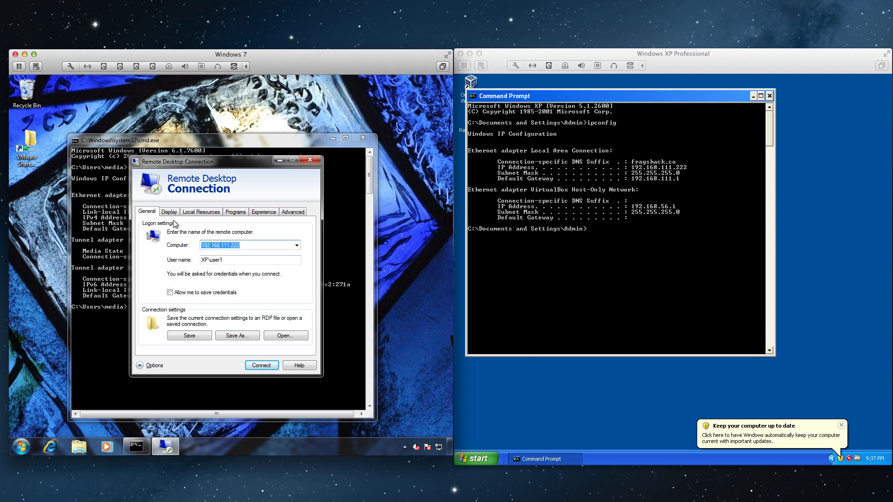
{"action": "left_click", "coordinate": [169, 212]}
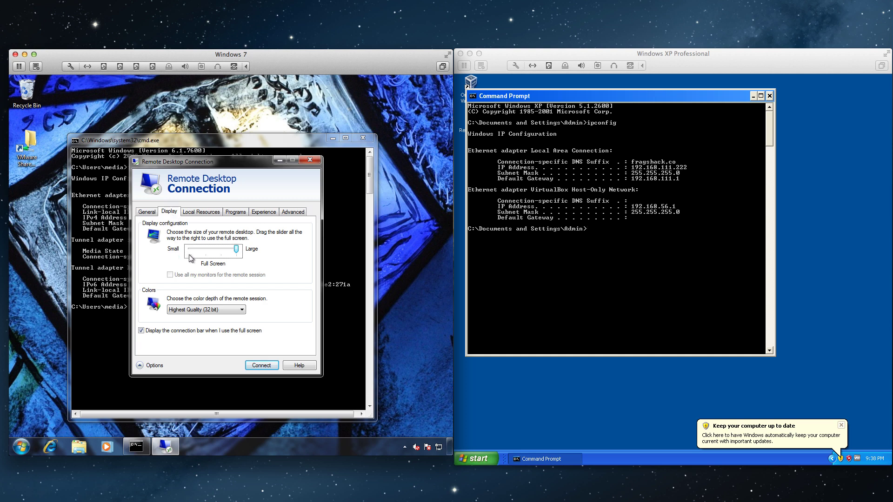
{"action": "left_click", "coordinate": [201, 311]}
{"action": "left_click", "coordinate": [202, 310]}
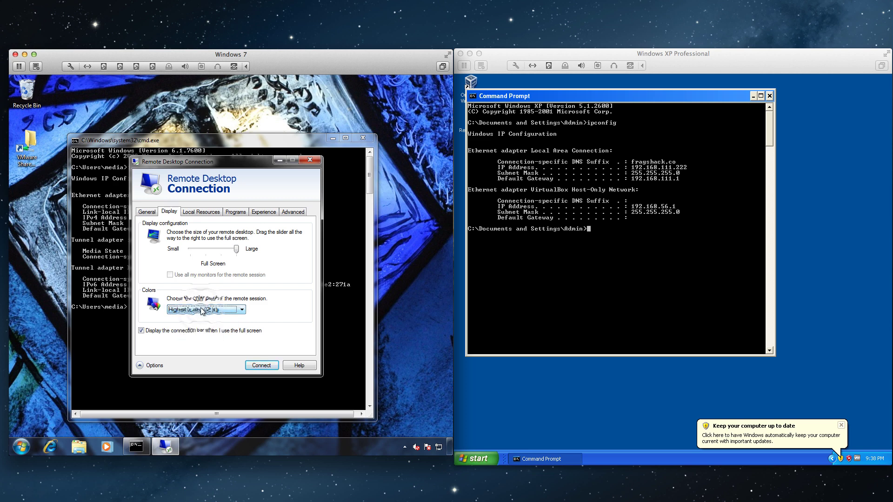
Step: Review Local Resources and Programs, leaving the Experience speed at Low-speed broadband
{"action": "left_click", "coordinate": [201, 212]}
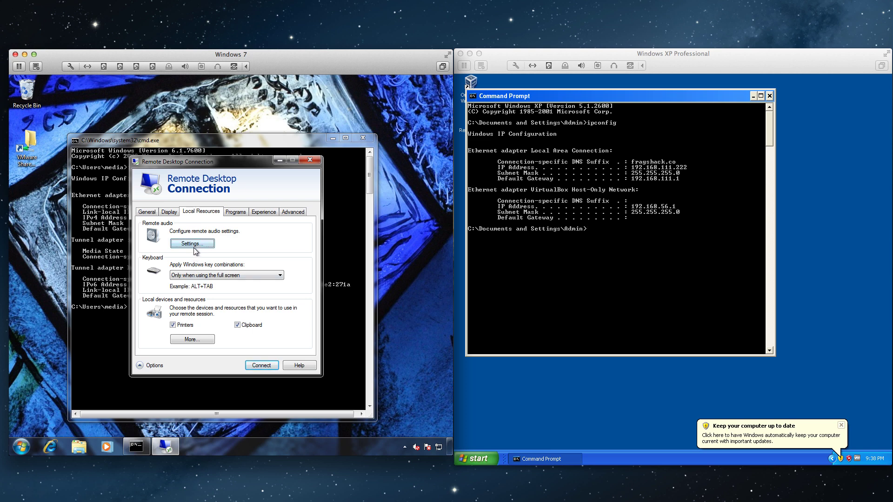
{"action": "left_click", "coordinate": [233, 216]}
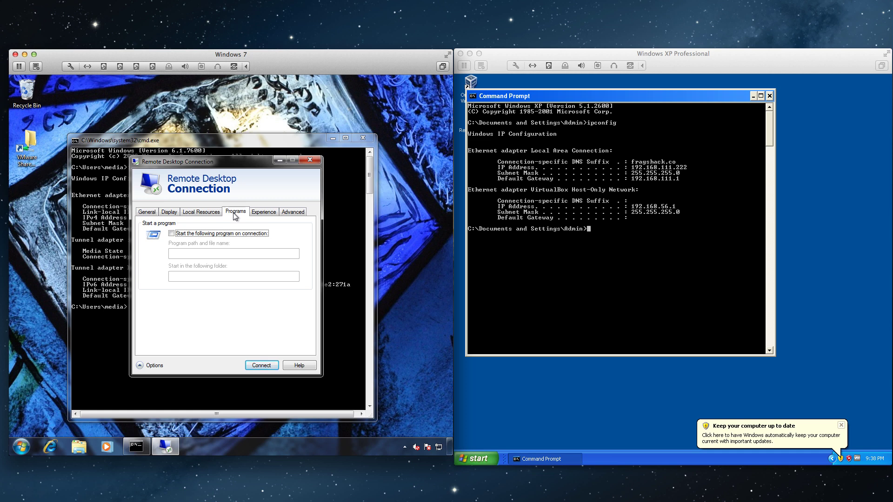
{"action": "left_click", "coordinate": [258, 216]}
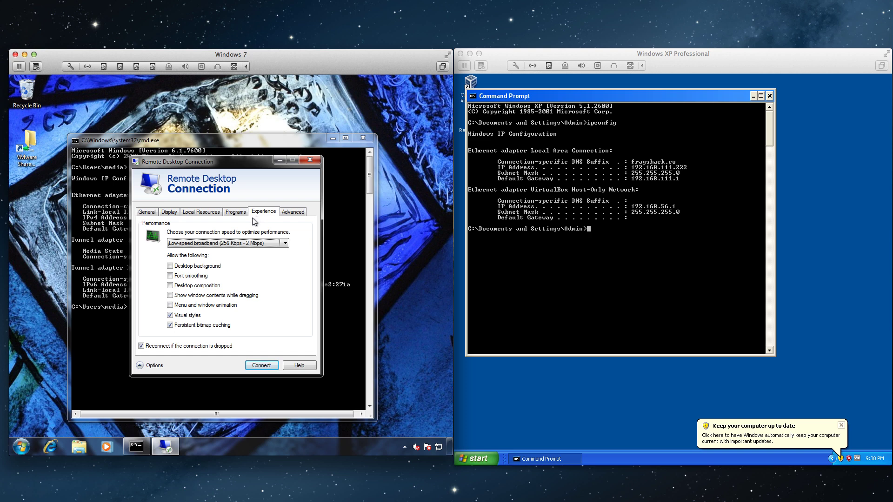
{"action": "left_click", "coordinate": [246, 234]}
{"action": "left_click", "coordinate": [244, 243]}
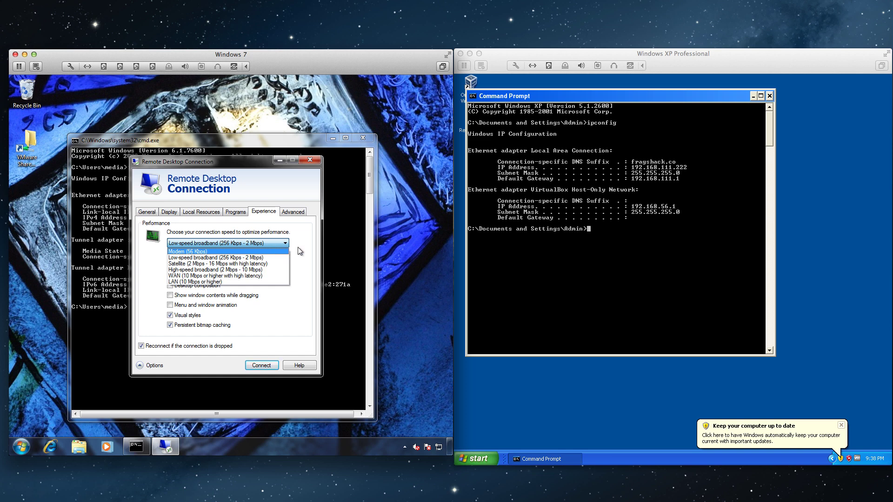
{"action": "left_click", "coordinate": [300, 251]}
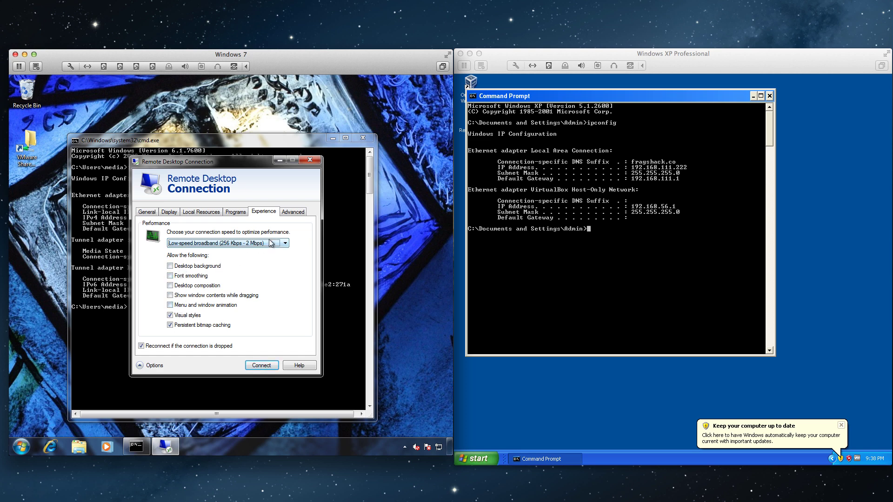
Step: Keep 'Warn me' for failed server authentication, leave RD Gateway unchanged, and connect
{"action": "left_click", "coordinate": [289, 213]}
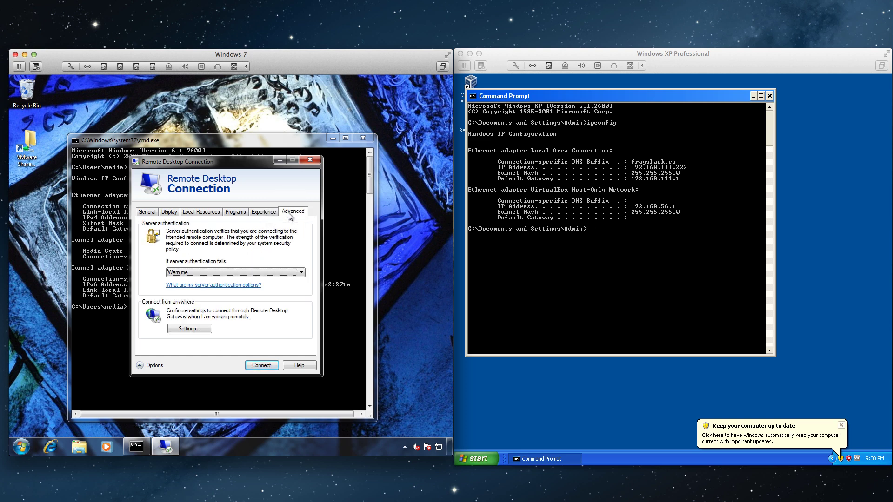
{"action": "left_click", "coordinate": [216, 273]}
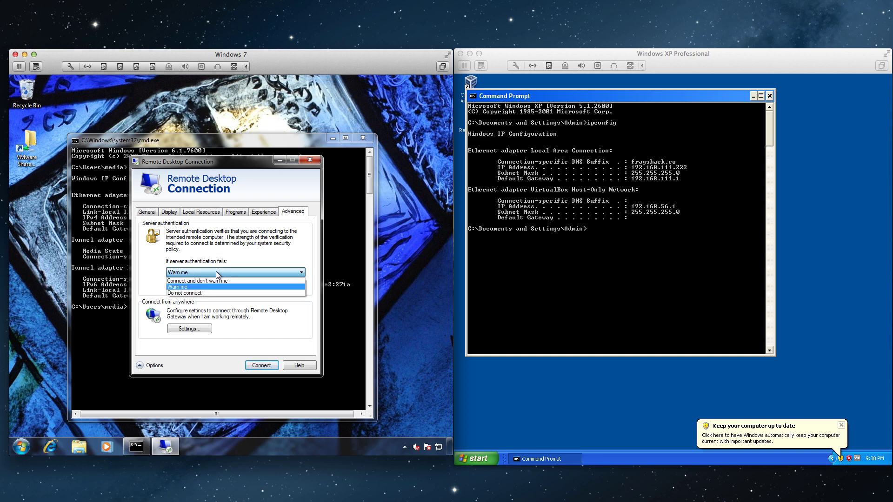
{"action": "left_click", "coordinate": [216, 287]}
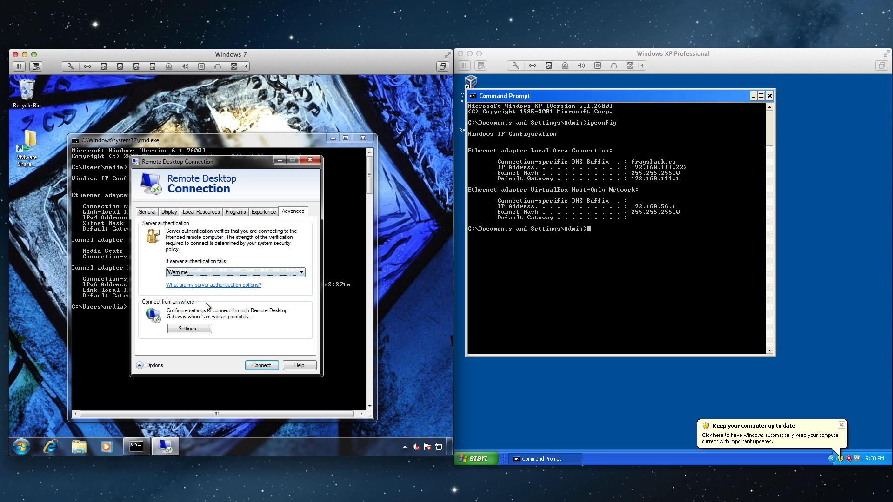
{"action": "left_click", "coordinate": [201, 328]}
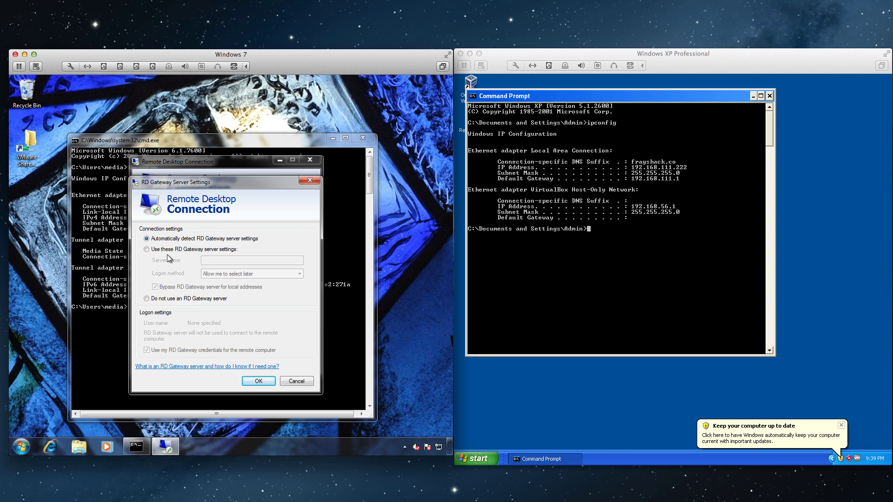
{"action": "left_click", "coordinate": [259, 381]}
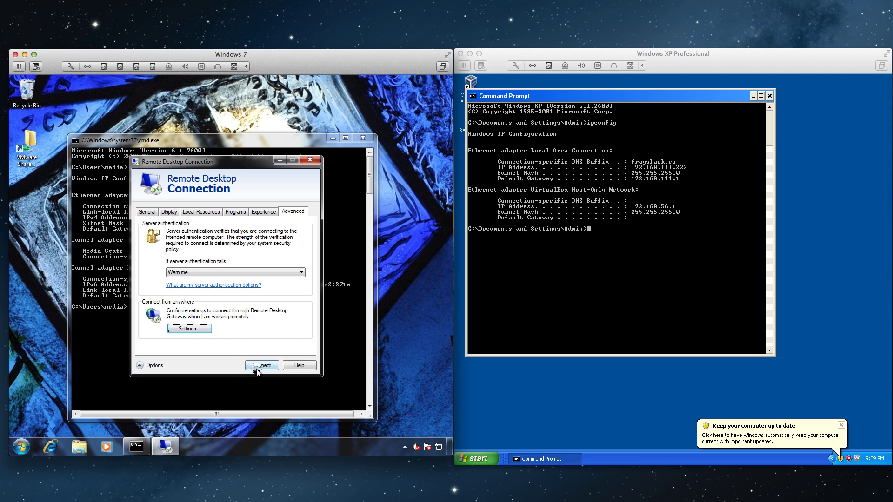
{"action": "left_click", "coordinate": [259, 365]}
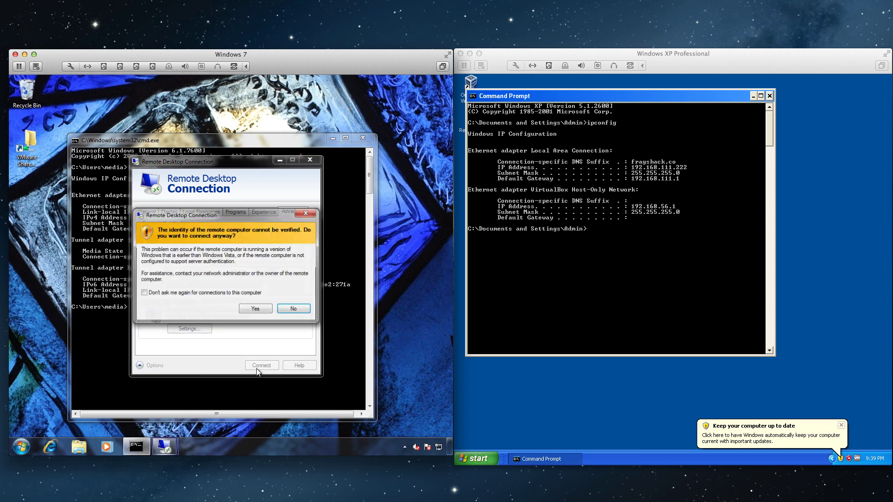
Step: Accept the identity warning and log on as user1 with the account password
{"action": "left_click", "coordinate": [257, 310]}
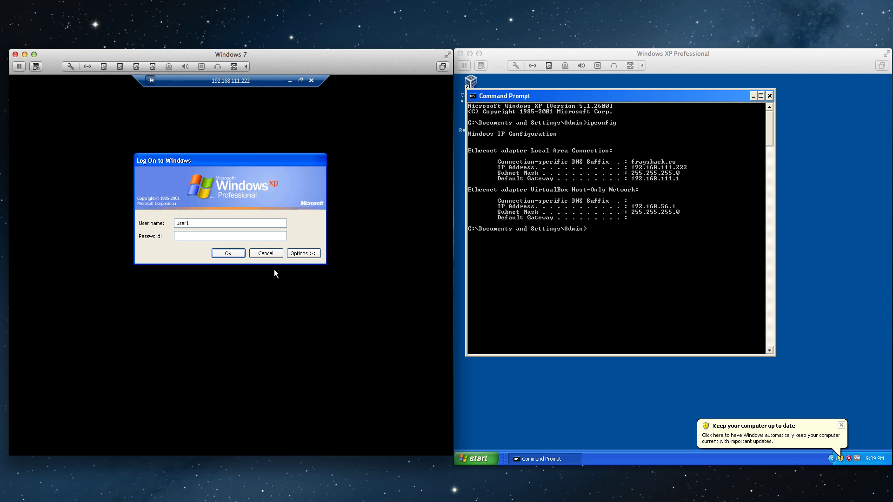
{"action": "type", "text": "****"}
{"action": "key", "text": "Return"}
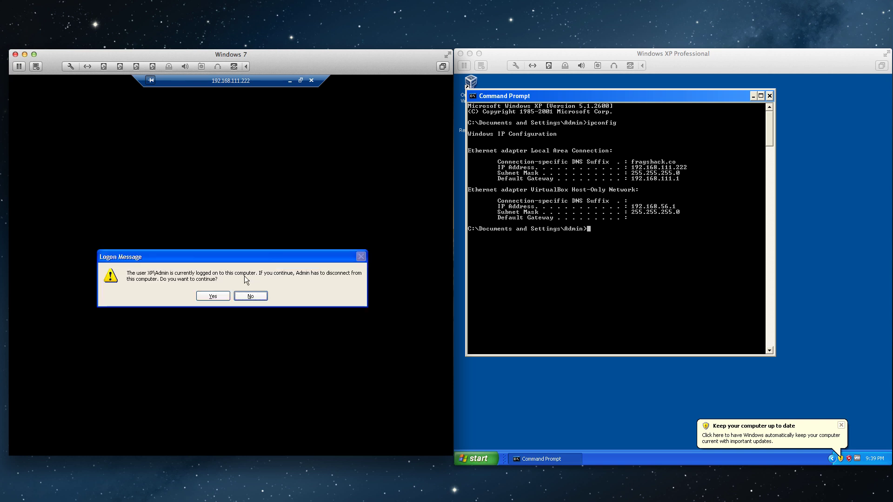
Step: Agree to disconnect Admin, refuse the request on XP, and acknowledge the refusal
{"action": "left_click", "coordinate": [213, 297]}
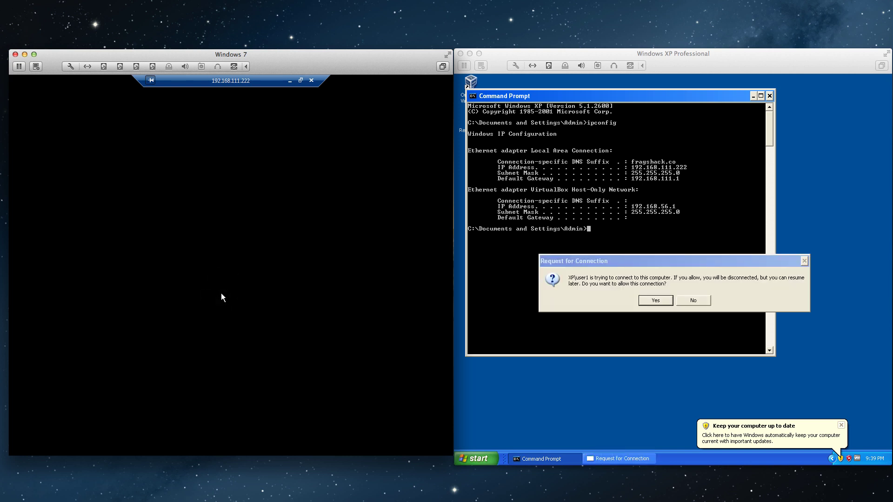
{"action": "left_click", "coordinate": [690, 300]}
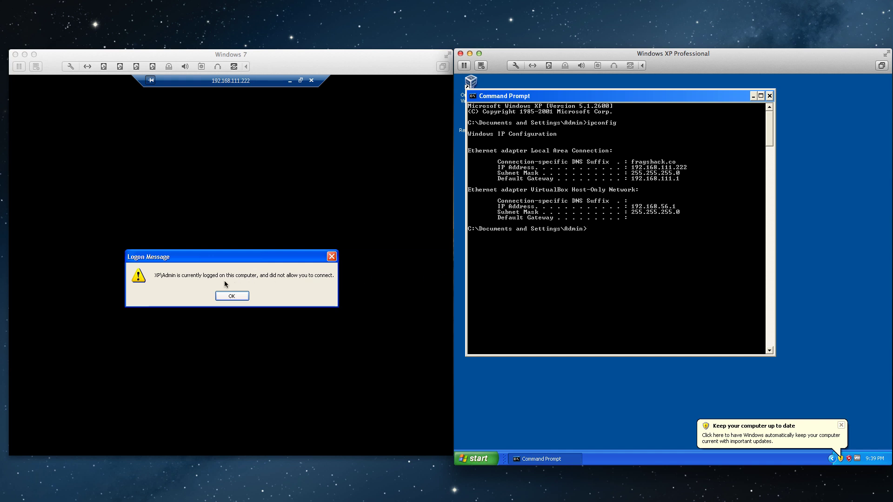
{"action": "left_click", "coordinate": [228, 297]}
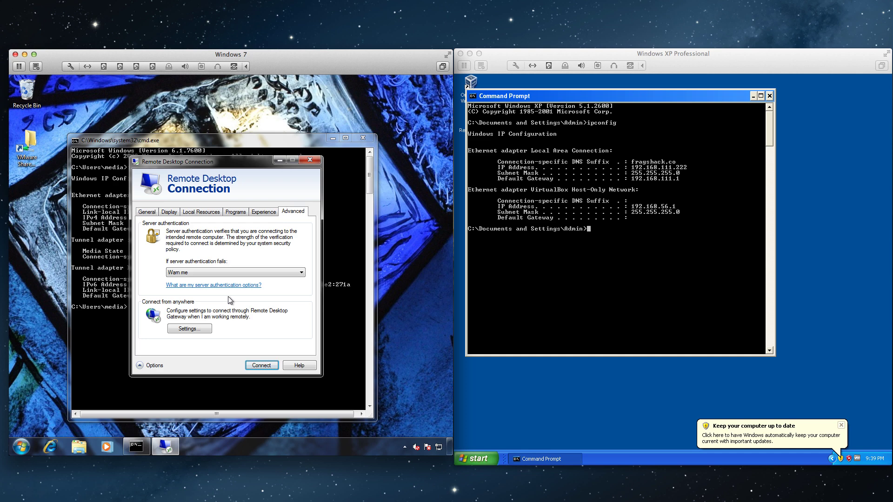
Step: On XP, launch Remote Desktop Connection from Accessories > Communications
{"action": "left_click", "coordinate": [484, 463]}
{"action": "left_click", "coordinate": [484, 462]}
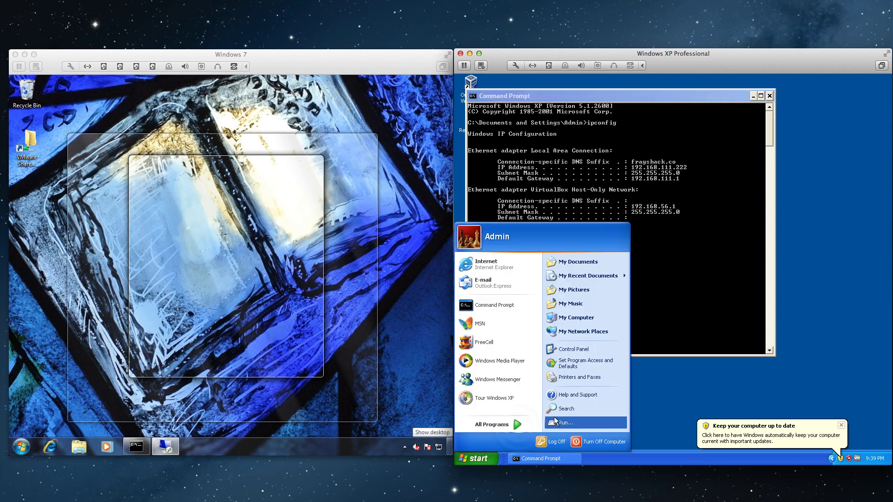
{"action": "left_click", "coordinate": [520, 429]}
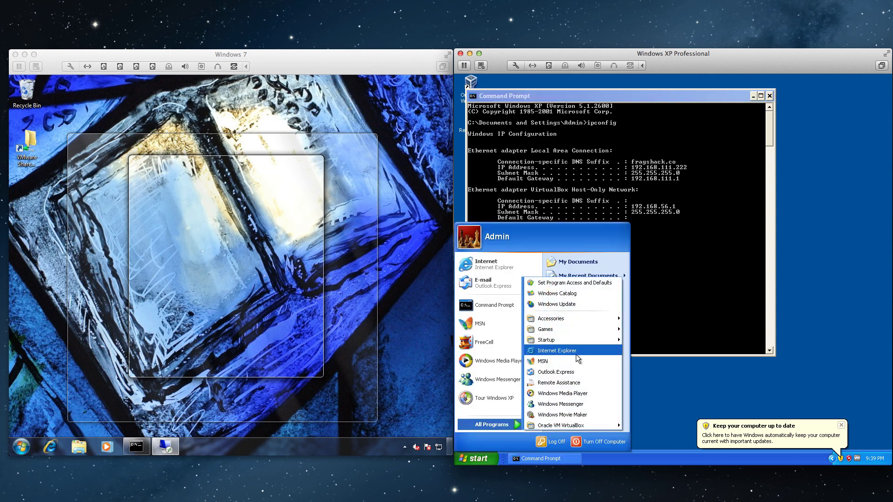
{"action": "mouse_move", "coordinate": [575, 317]}
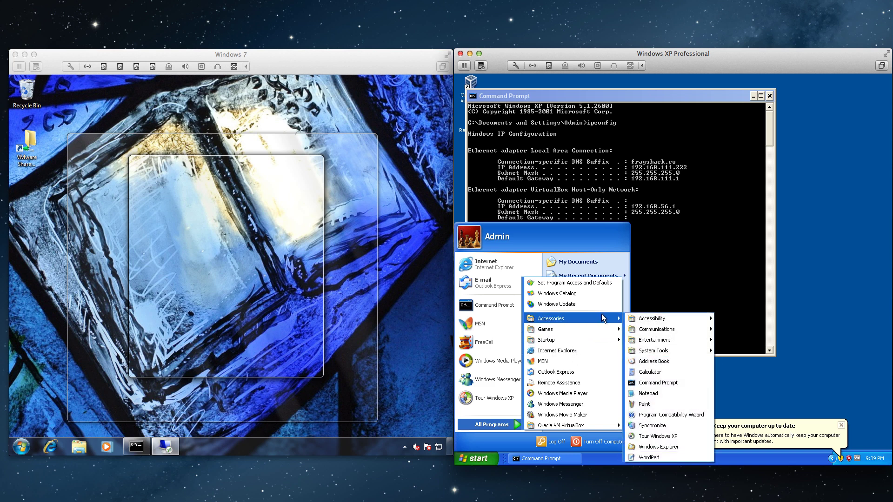
{"action": "mouse_move", "coordinate": [644, 332]}
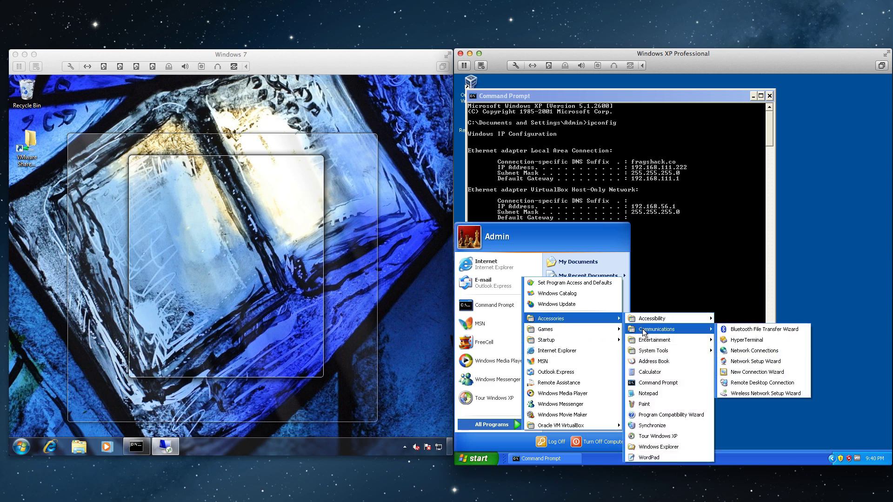
{"action": "left_click", "coordinate": [746, 383]}
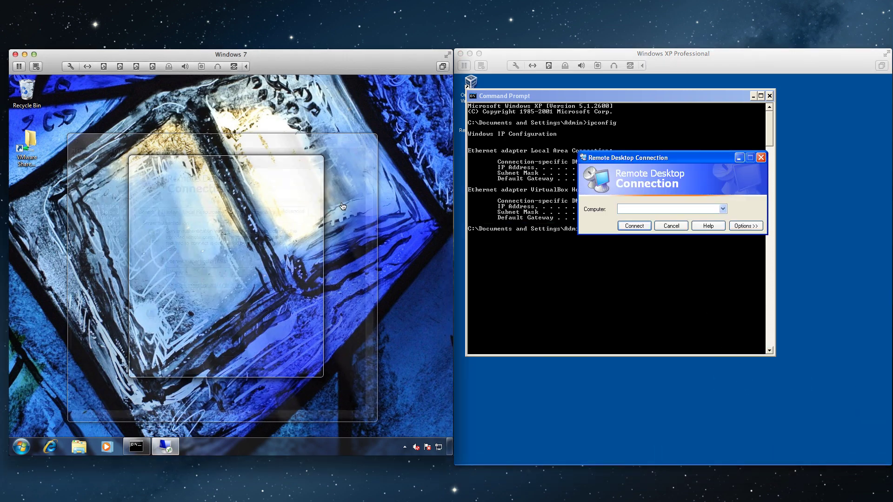
Step: Move Windows 7's dialog aside and connect XP to 192.168.111.223
{"action": "left_click", "coordinate": [260, 165]}
{"action": "left_click_drag", "start_coordinate": [262, 166], "coordinate": [193, 160]}
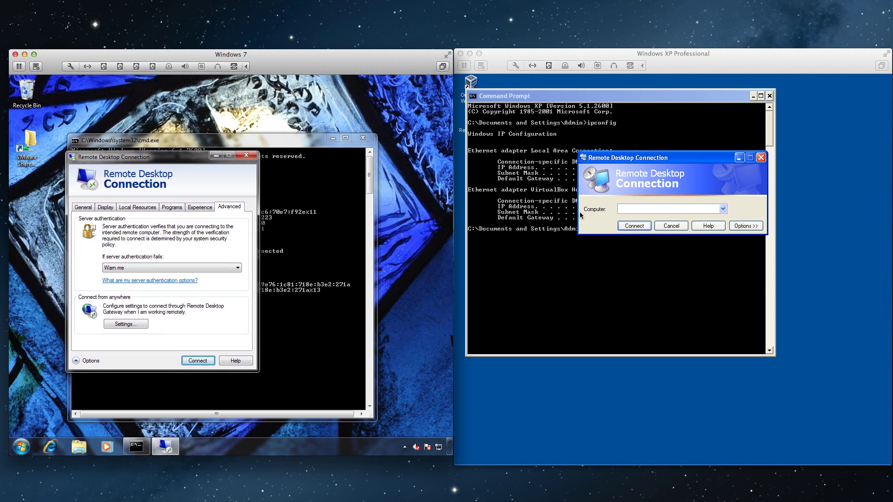
{"action": "left_click", "coordinate": [636, 208]}
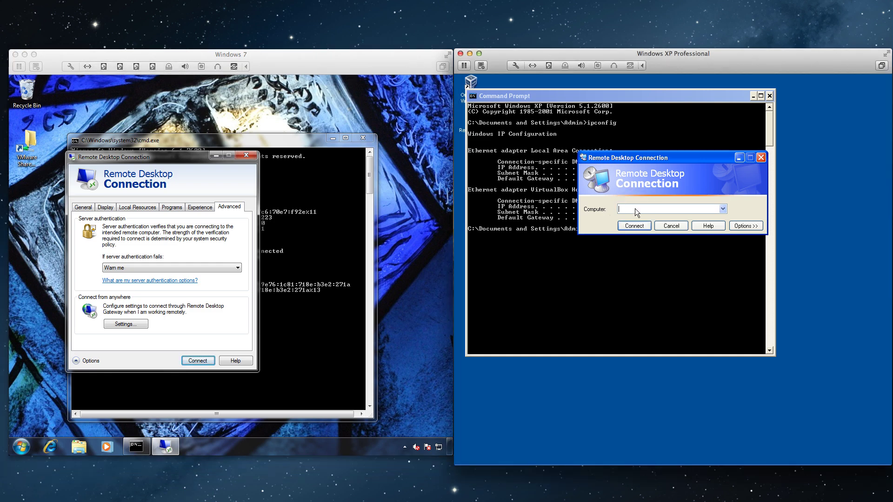
{"action": "type", "text": "192.168.111.223"}
{"action": "key", "text": "Return"}
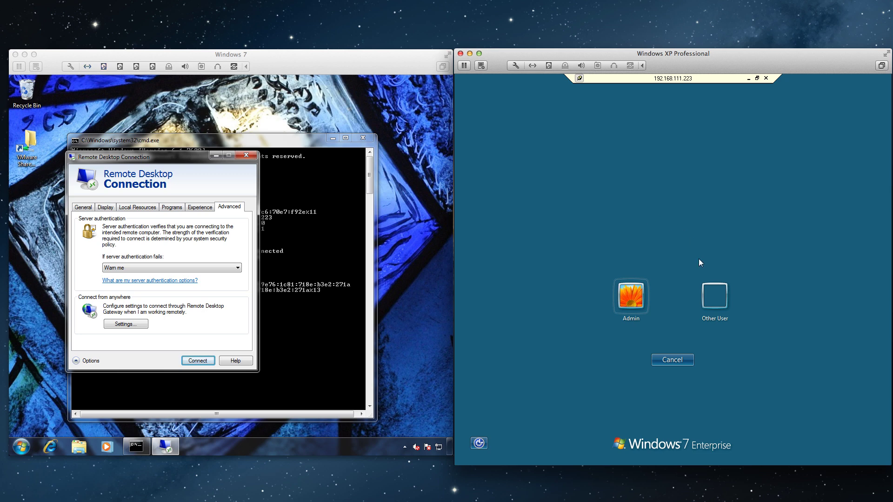
Step: Choose Other User and log on to Windows 7 as user1 with its password
{"action": "left_click", "coordinate": [716, 301]}
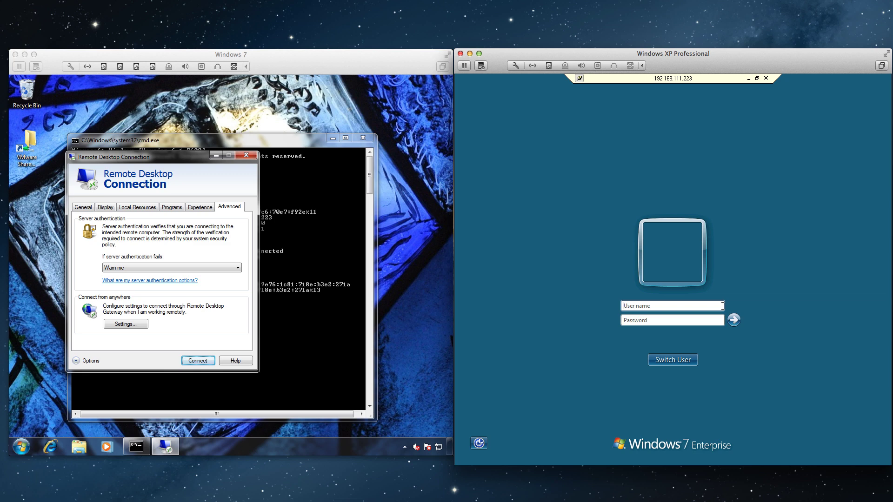
{"action": "type", "text": "user1"}
{"action": "key", "text": "Tab"}
{"action": "type", "text": "1234"}
{"action": "key", "text": "Return"}
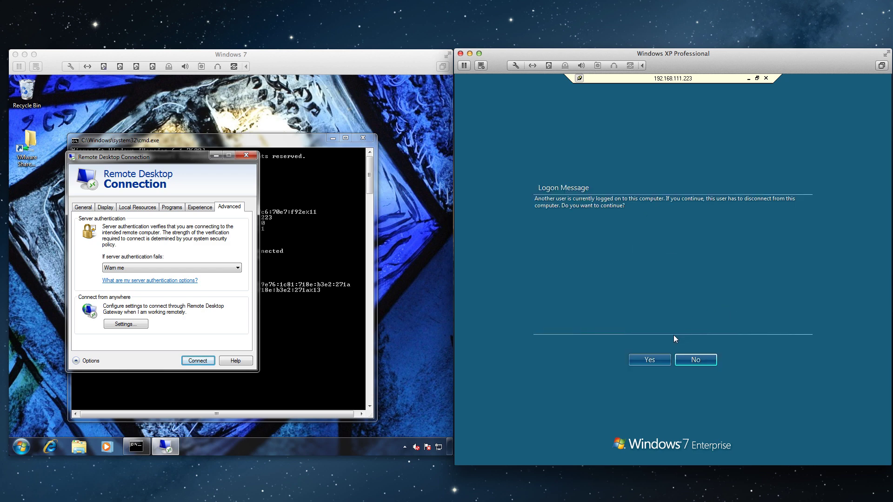
Step: Agree to disconnect Windows 7's local user and allow the remote user1 session
{"action": "left_click", "coordinate": [652, 359]}
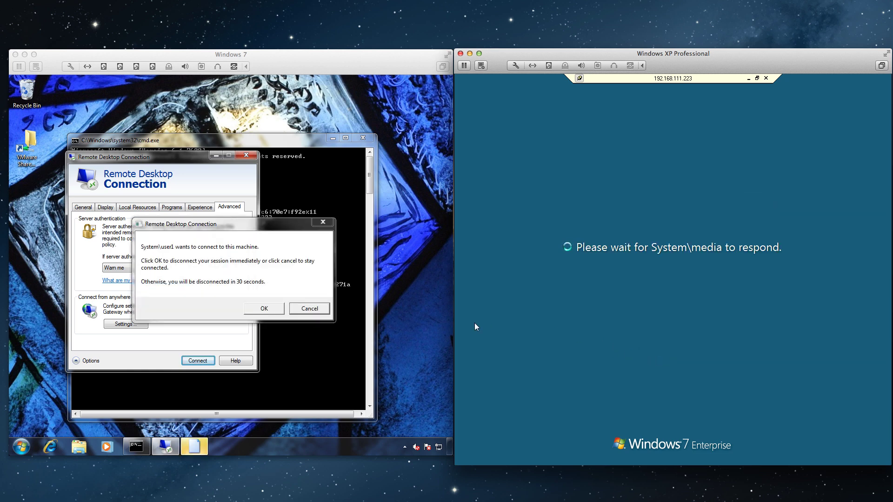
{"action": "left_click", "coordinate": [278, 297]}
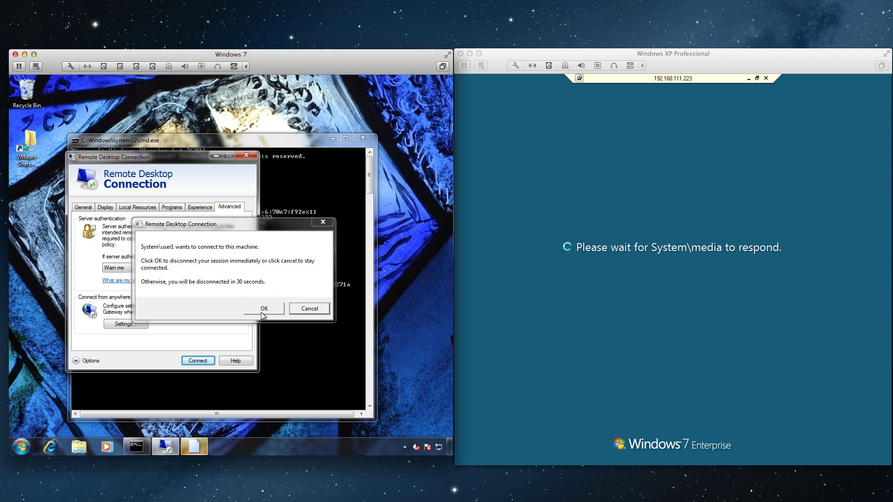
{"action": "left_click", "coordinate": [262, 309]}
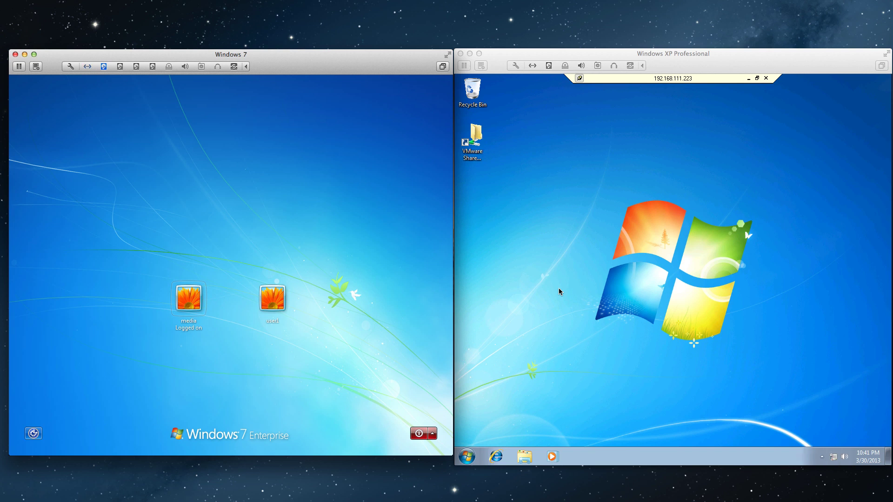
Step: Focus the XP window and open the remote Windows 7 Start menu
{"action": "left_click", "coordinate": [467, 455]}
{"action": "left_click", "coordinate": [471, 453]}
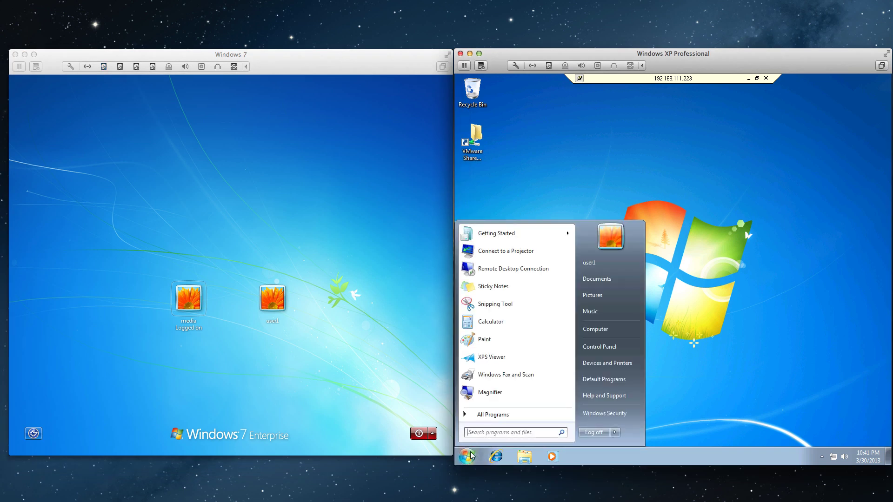